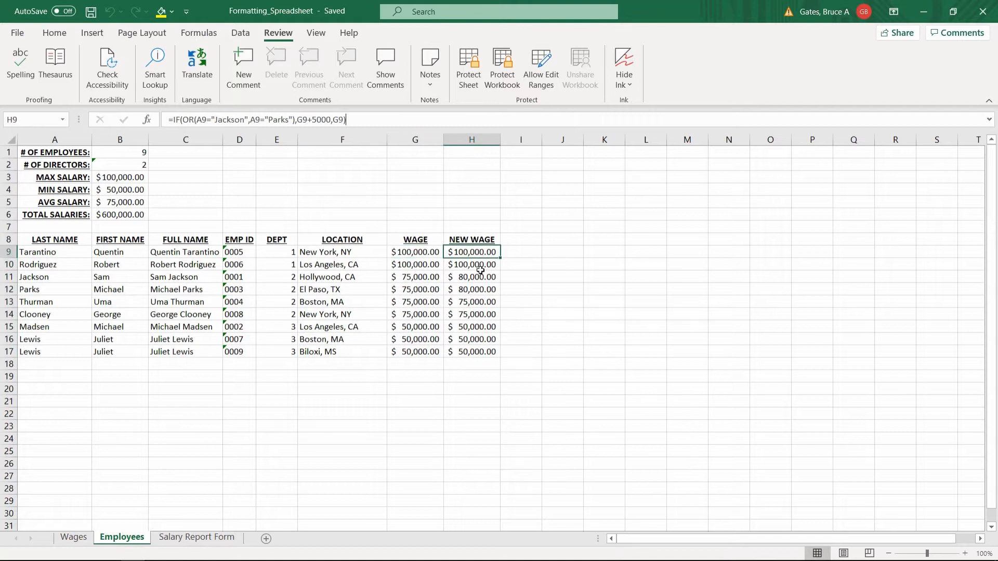
Examine the New Wage formulas and the two rows 16 and 17 that repeat the same employee's name
{"action": "left_click", "coordinate": [481, 280]}
{"action": "left_click", "coordinate": [478, 291]}
{"action": "left_click", "coordinate": [477, 304]}
{"action": "left_click", "coordinate": [478, 338]}
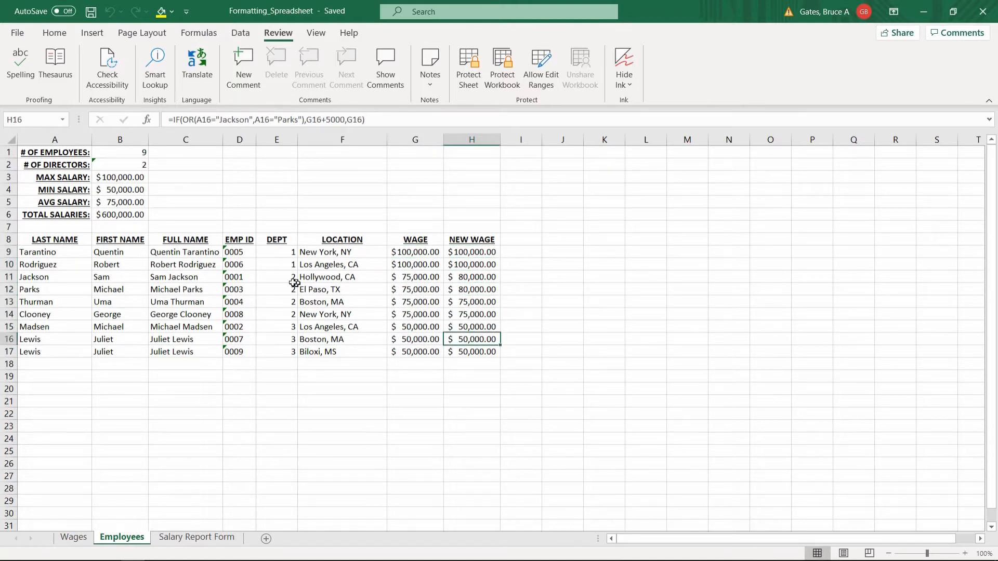
{"action": "left_click", "coordinate": [277, 288]}
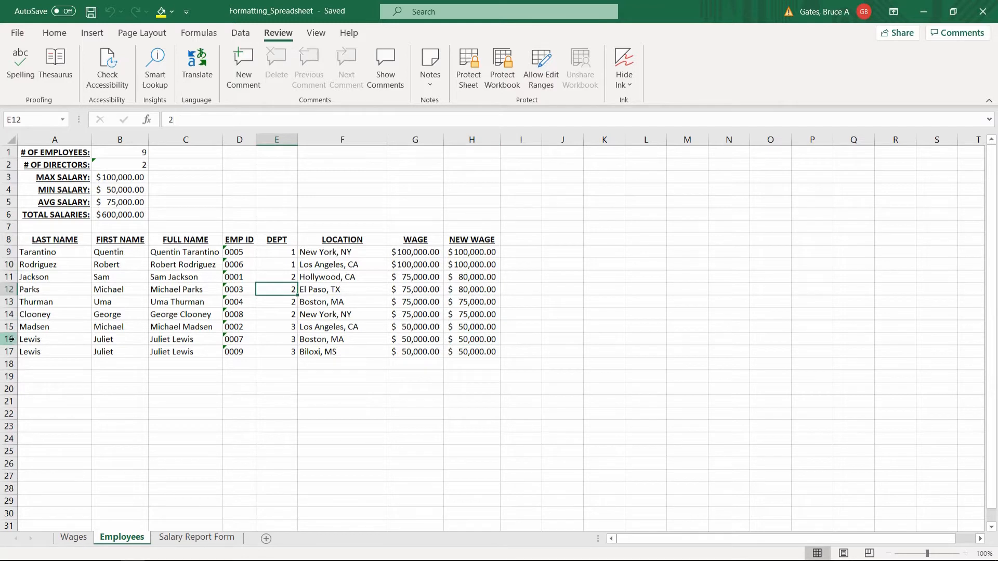
{"action": "left_click_drag", "start_coordinate": [9, 339], "coordinate": [9, 355]}
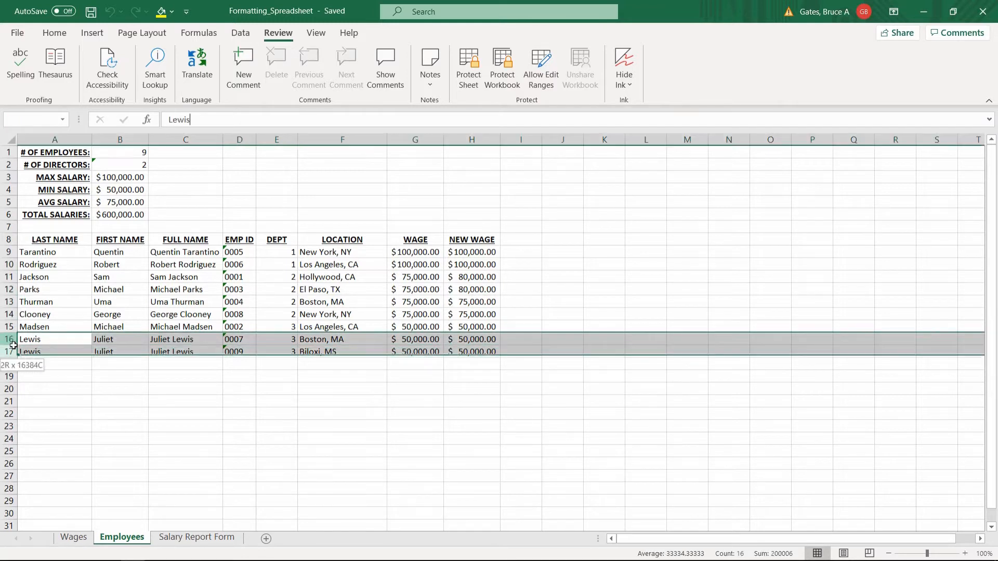
{"action": "left_click", "coordinate": [356, 340]}
{"action": "left_click", "coordinate": [342, 354]}
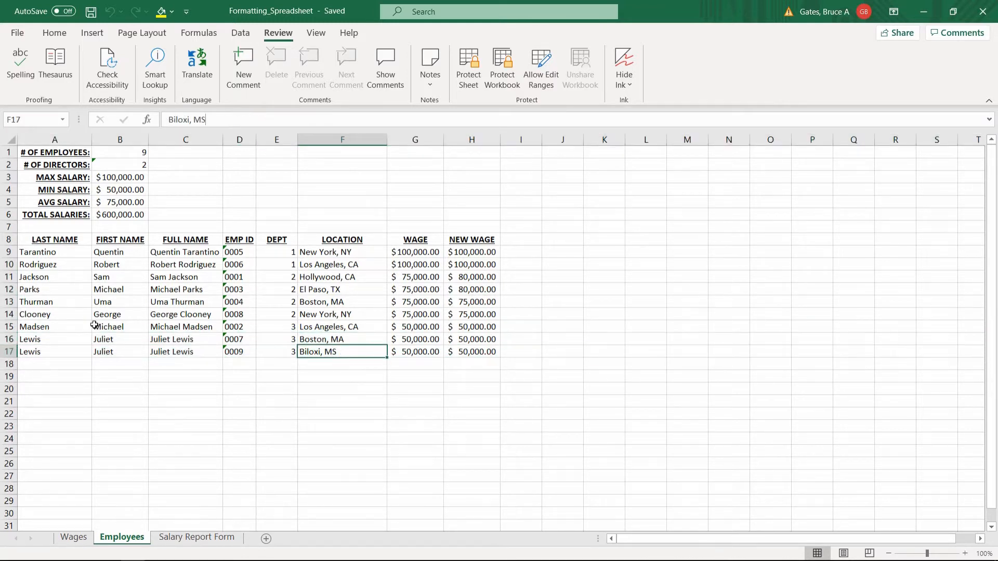
{"action": "left_click", "coordinate": [63, 337]}
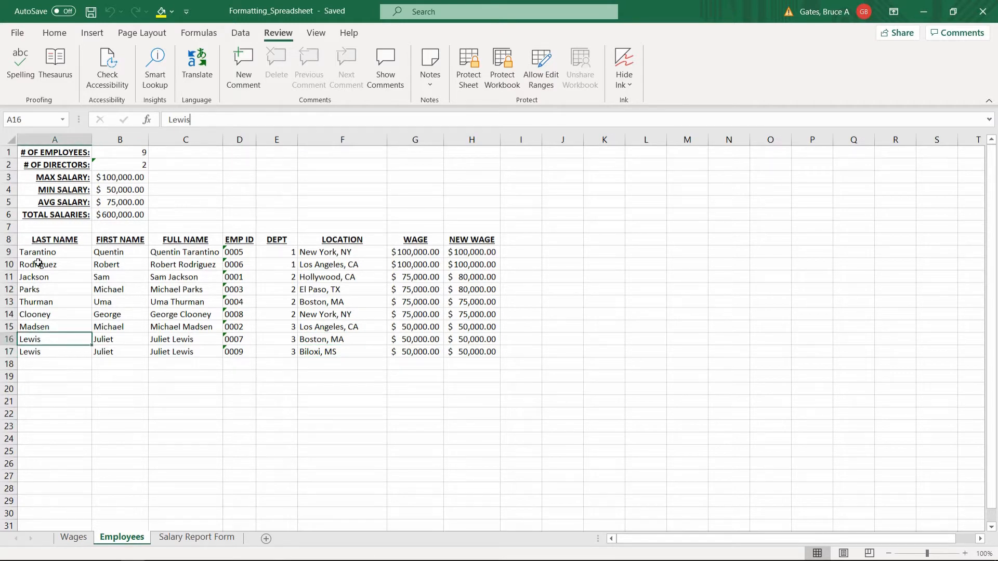
Select the employee table A8:H17 with its header row and open Remove Duplicates
{"action": "left_click_drag", "start_coordinate": [38, 264], "coordinate": [475, 350]}
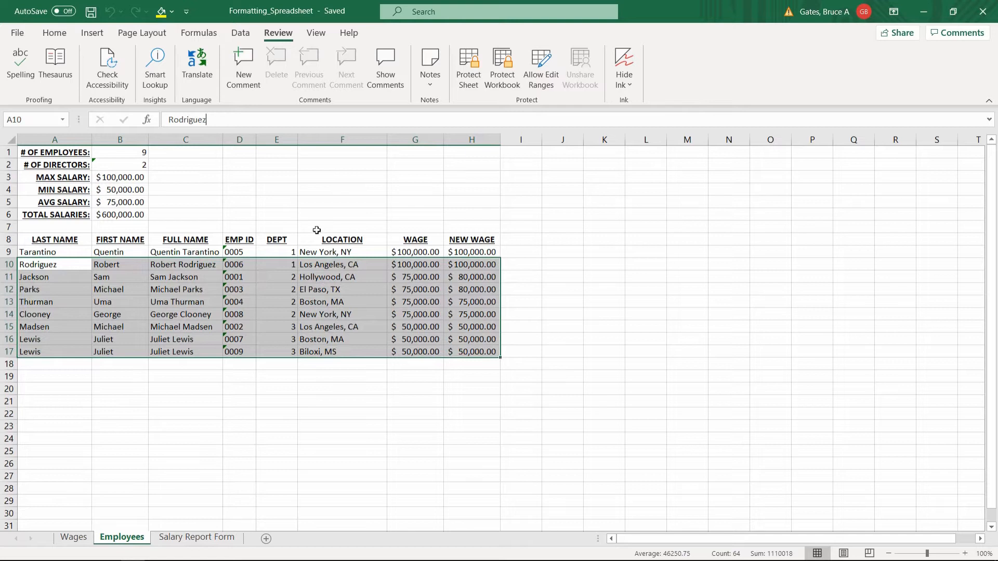
{"action": "left_click", "coordinate": [181, 281]}
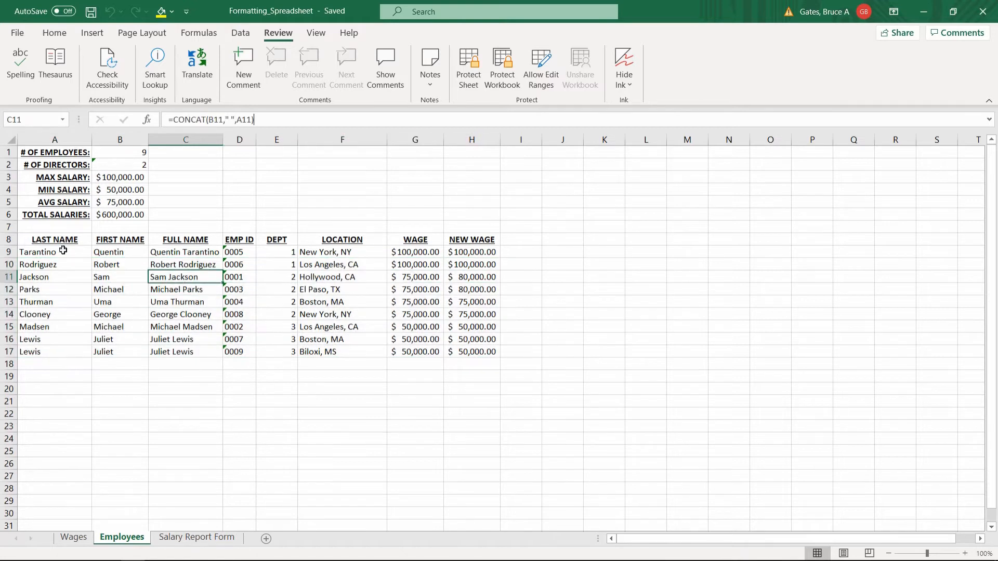
{"action": "left_click_drag", "start_coordinate": [49, 253], "coordinate": [453, 353]}
{"action": "left_click", "coordinate": [212, 289]}
{"action": "left_click_drag", "start_coordinate": [52, 242], "coordinate": [470, 351]}
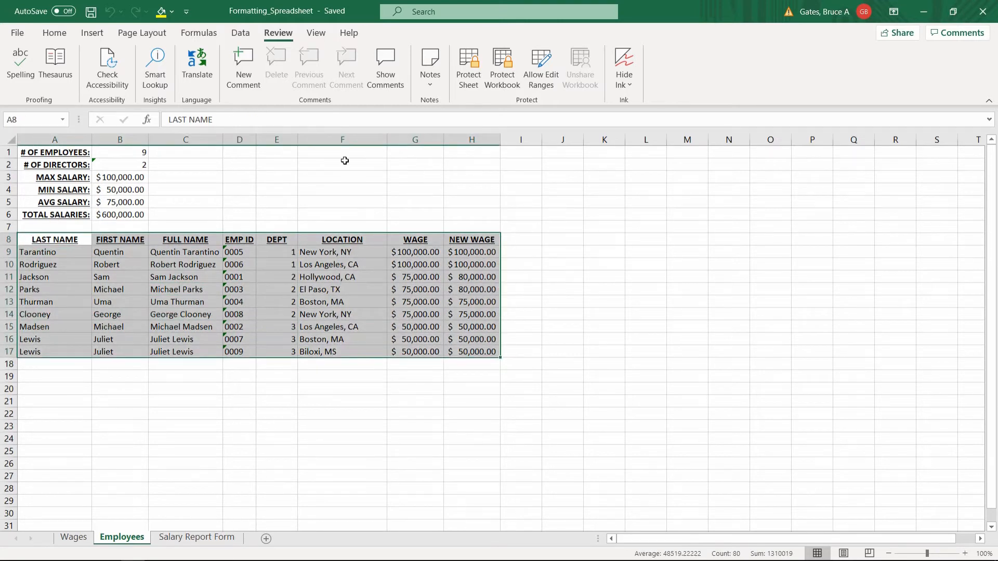
{"action": "left_click", "coordinate": [238, 29]}
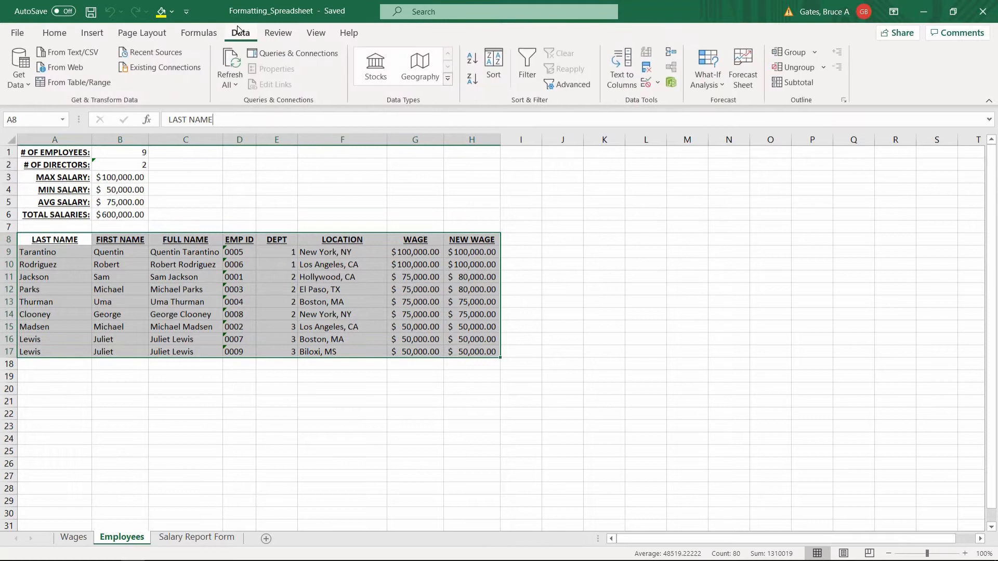
{"action": "left_click", "coordinate": [647, 69]}
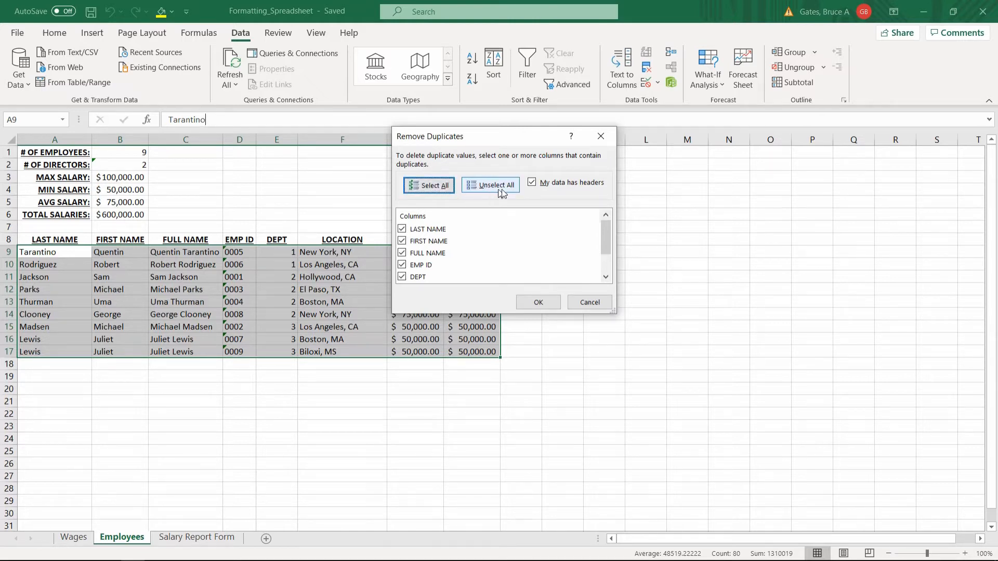
Toggle the data-has-headers option, leaving it on, and move the Remove Duplicates dialog clear of the table
{"action": "left_click", "coordinate": [533, 182]}
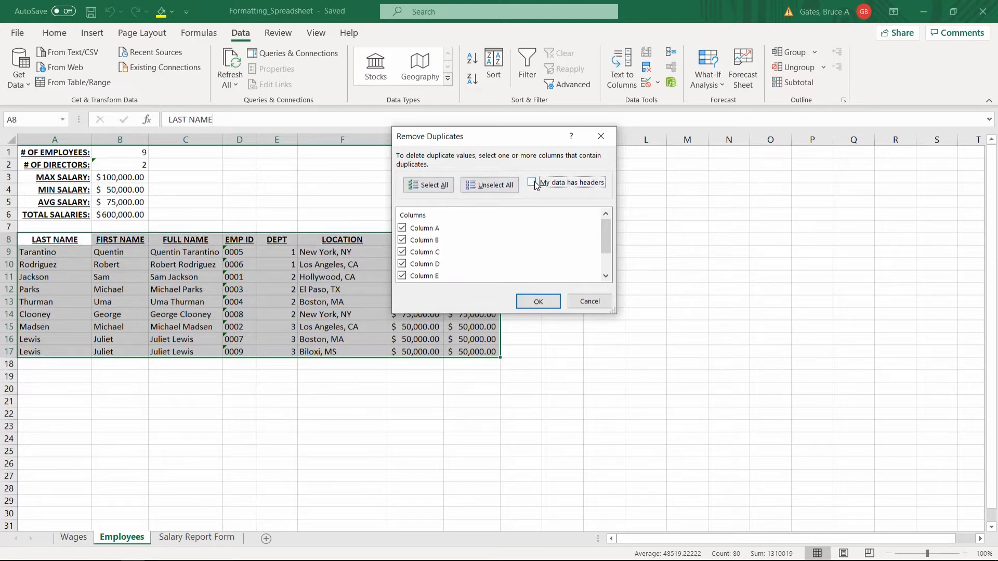
{"action": "left_click", "coordinate": [532, 182]}
{"action": "left_click", "coordinate": [533, 182]}
{"action": "left_click", "coordinate": [532, 182]}
{"action": "mouse_move", "coordinate": [610, 245]}
{"action": "left_mouse_down"}
{"action": "mouse_move", "coordinate": [608, 286]}
{"action": "mouse_move", "coordinate": [607, 228]}
{"action": "left_mouse_up"}
{"action": "left_click_drag", "start_coordinate": [512, 145], "coordinate": [647, 192]}
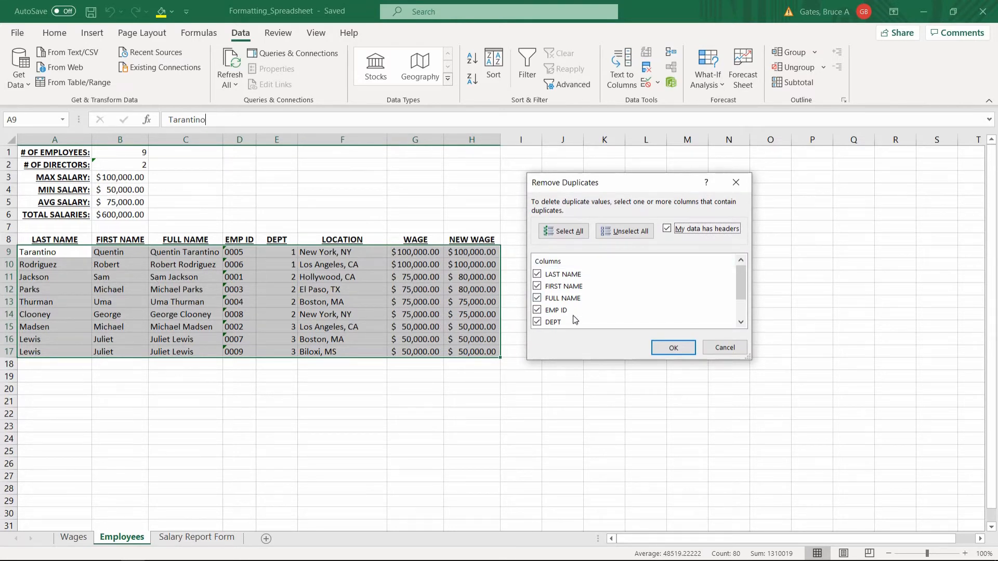
Exclude EMP ID from the duplicate check and go through the remaining columns in the list
{"action": "left_click", "coordinate": [538, 311]}
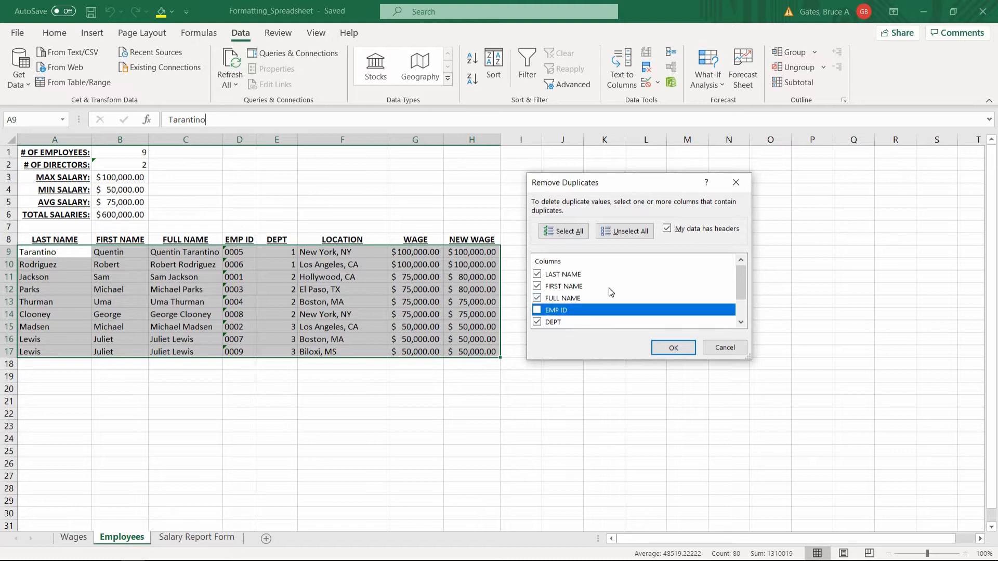
{"action": "scroll", "coordinate": [539, 311], "scroll_direction": "down", "scroll_amount": 1}
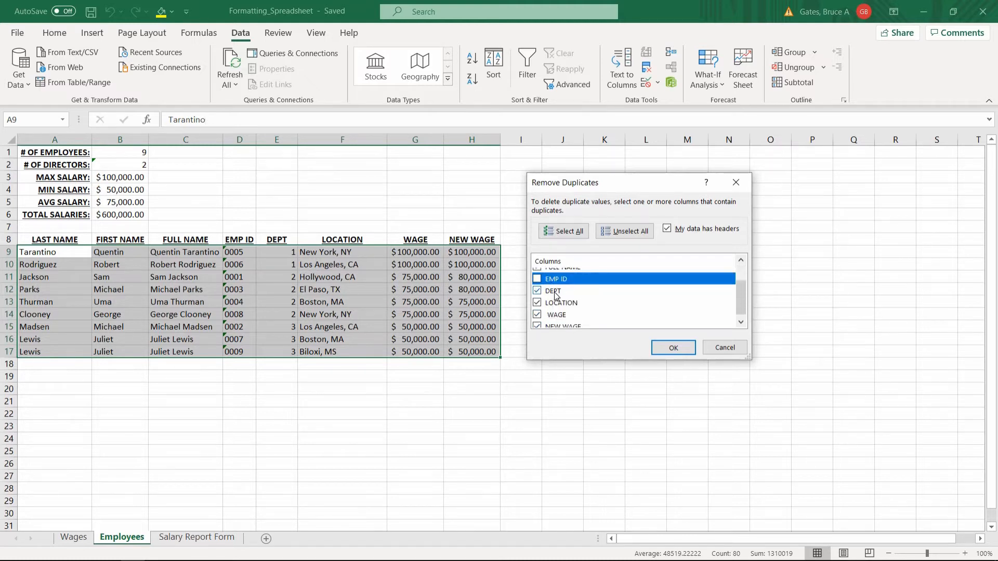
{"action": "left_click", "coordinate": [555, 294]}
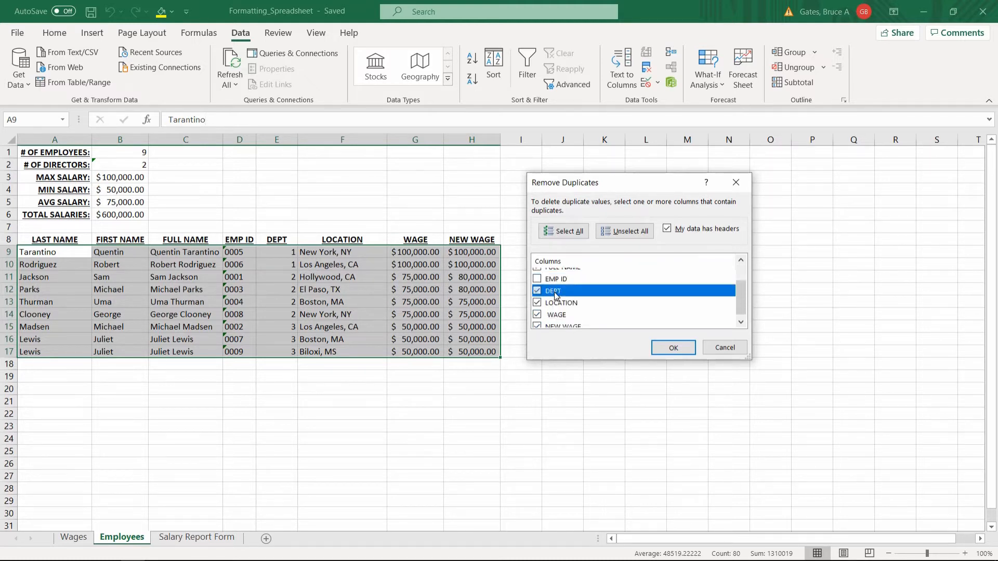
{"action": "key", "text": "Down"}
{"action": "key", "text": "Down"}
{"action": "key", "text": "Down"}
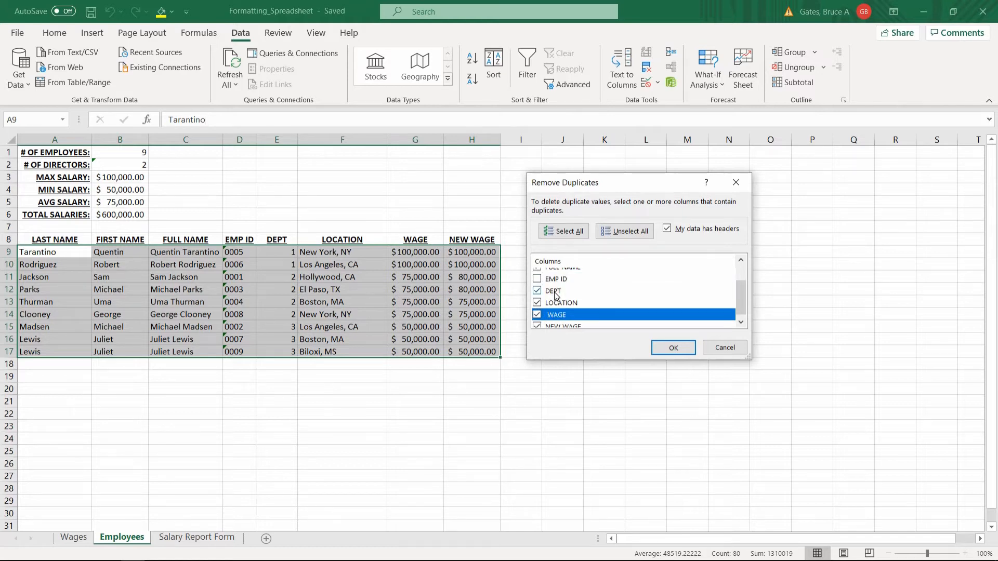
{"action": "key", "text": "Up"}
{"action": "key", "text": "Up"}
{"action": "key", "text": "Up"}
{"action": "key", "text": "Down"}
{"action": "key", "text": "Down"}
{"action": "key", "text": "Down"}
{"action": "key", "text": "Up"}
{"action": "key", "text": "Up"}
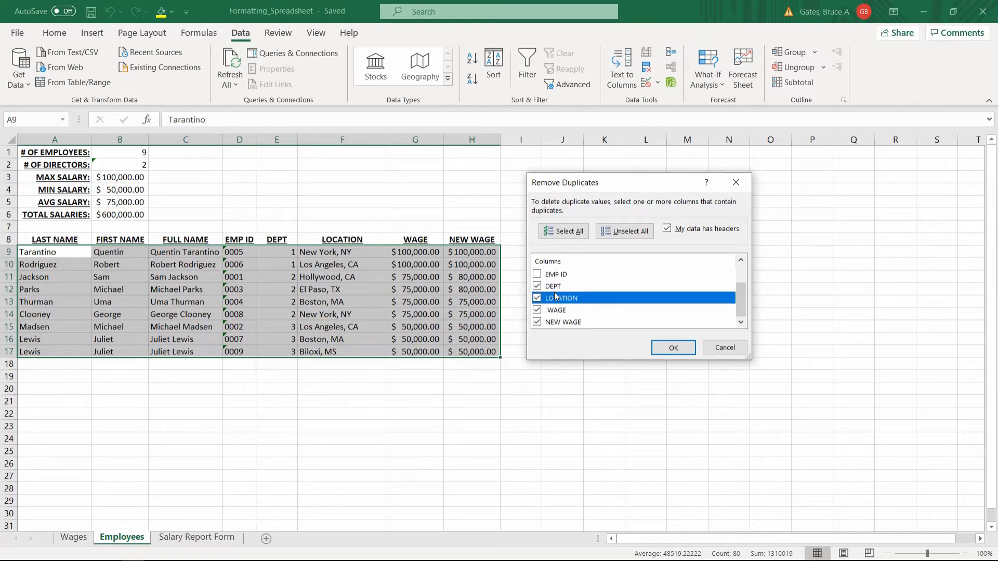
Exclude DEPT, LOCATION, WAGE and NEW WAGE as well, and remove the rows whose name columns are duplicated
{"action": "left_click", "coordinate": [544, 288]}
{"action": "left_click", "coordinate": [537, 298]}
{"action": "left_click", "coordinate": [537, 287]}
{"action": "left_click", "coordinate": [538, 298]}
{"action": "left_click", "coordinate": [538, 310]}
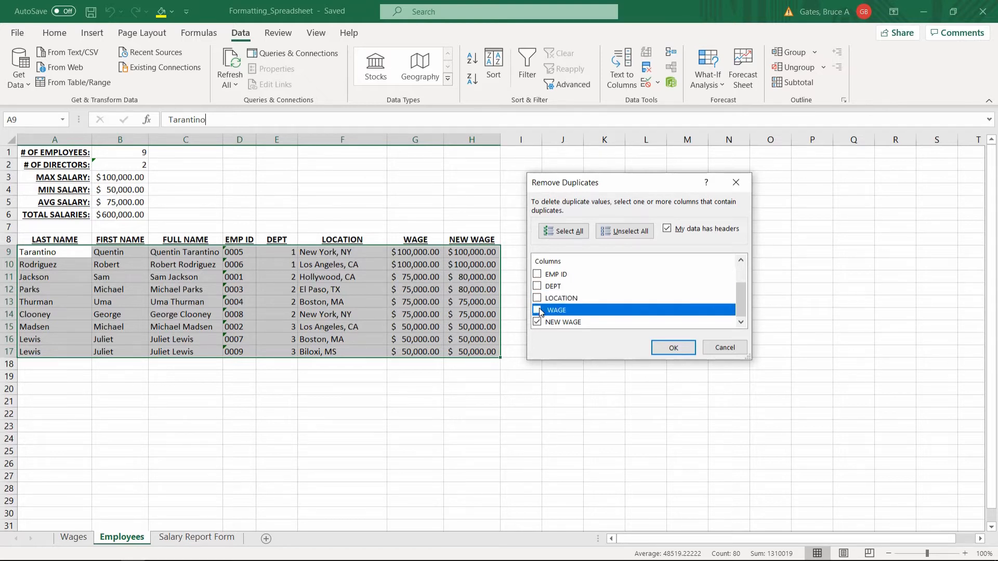
{"action": "left_click", "coordinate": [538, 322]}
{"action": "scroll", "coordinate": [543, 307], "scroll_direction": "up", "scroll_amount": 1}
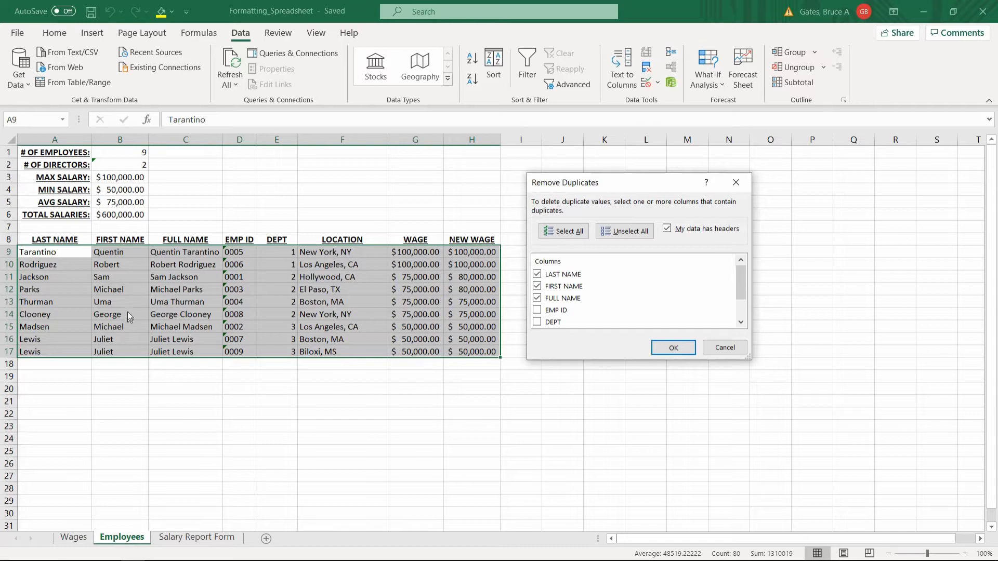
{"action": "left_click", "coordinate": [672, 347]}
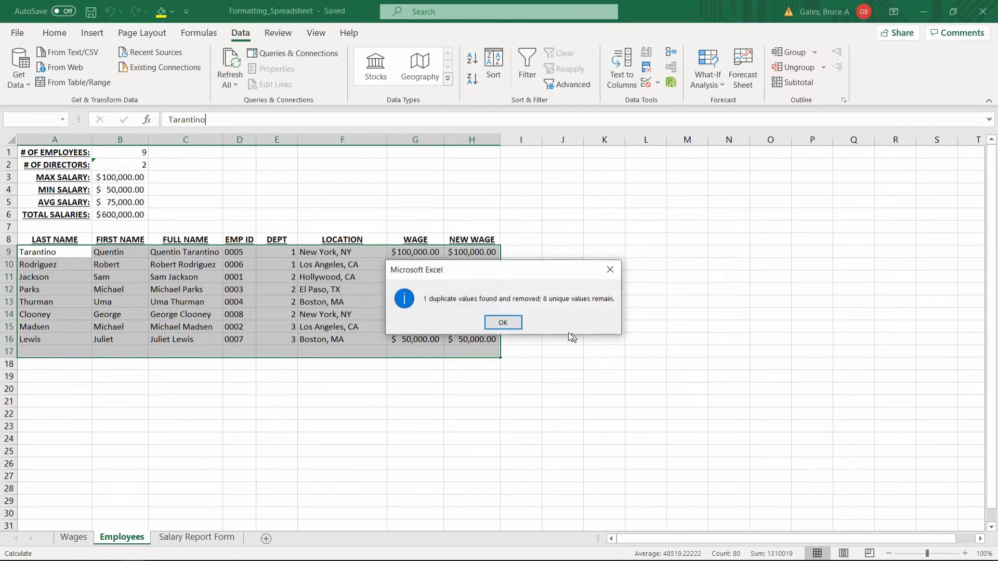
{"action": "left_click", "coordinate": [504, 323]}
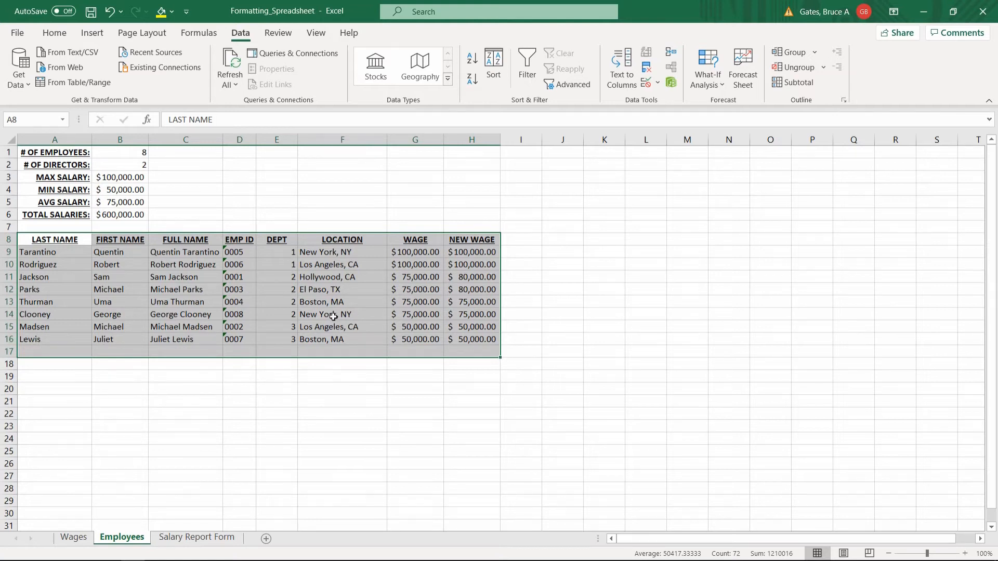
Undo the duplicate removal based on the three name columns
{"action": "left_click", "coordinate": [327, 340]}
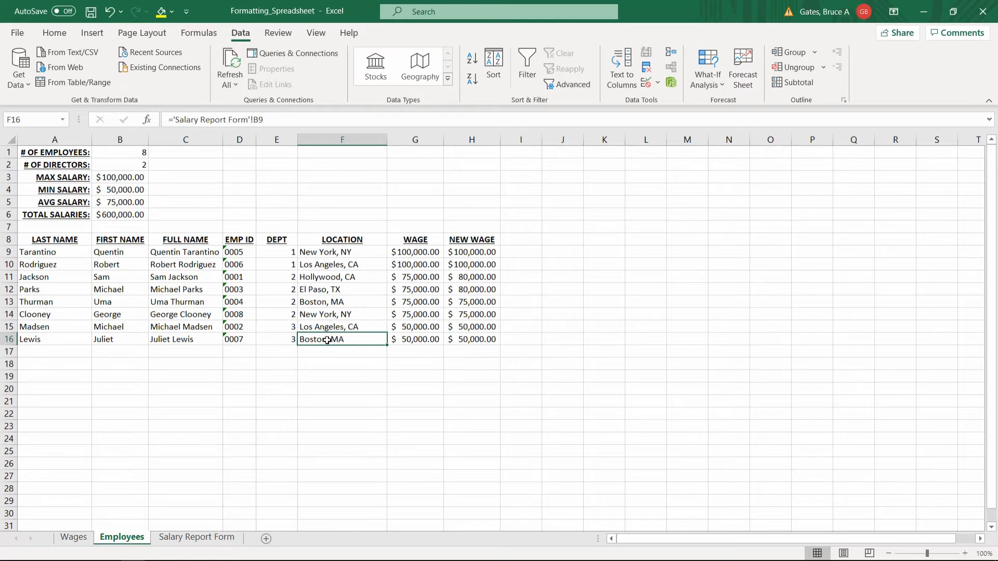
{"action": "key", "text": "ctrl+z"}
{"action": "left_click", "coordinate": [250, 329]}
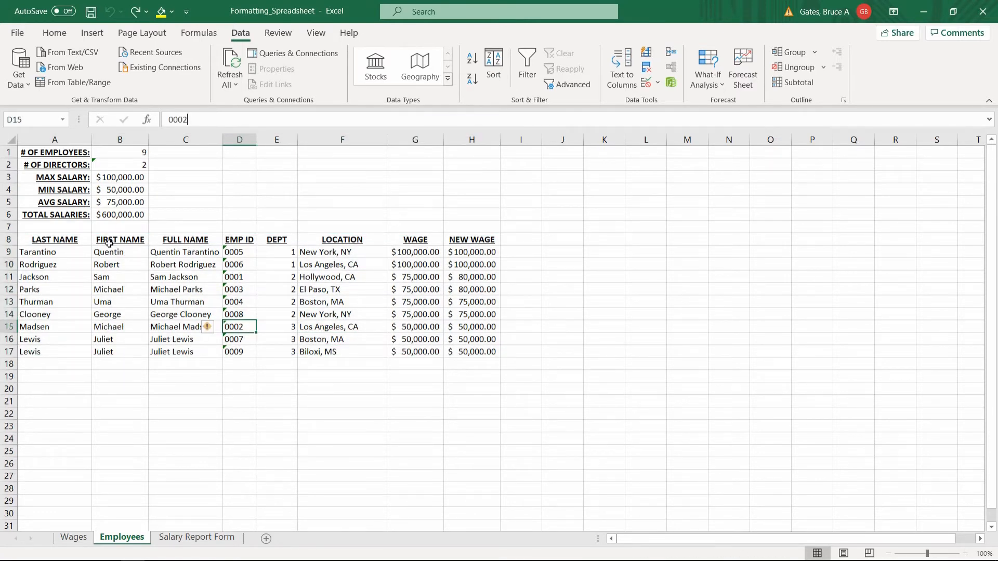
Start Remove Duplicates on A8:H17 and exclude LAST NAME, FULL NAME, EMP ID and DEPT from the comparison
{"action": "left_click_drag", "start_coordinate": [48, 240], "coordinate": [460, 349]}
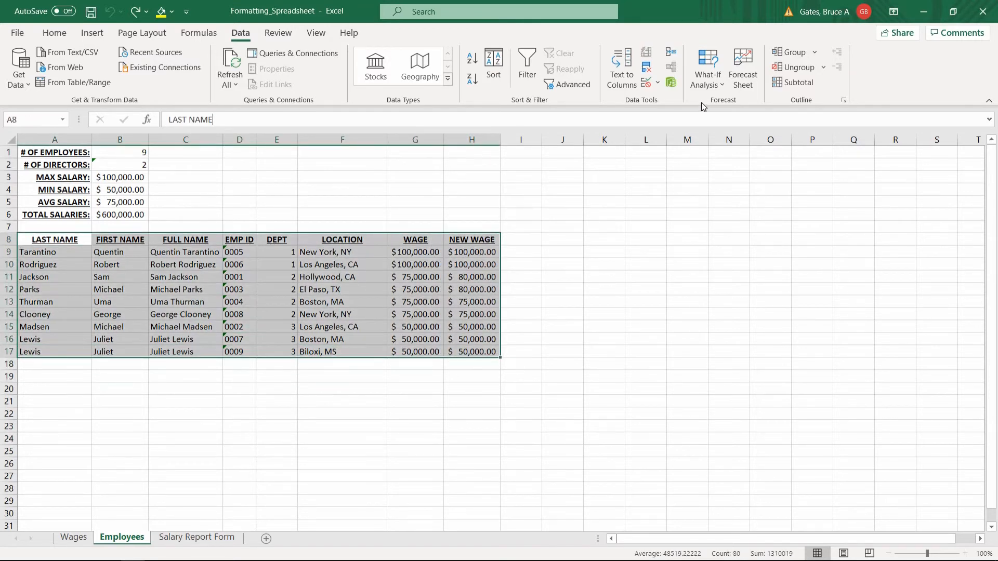
{"action": "left_click", "coordinate": [652, 62]}
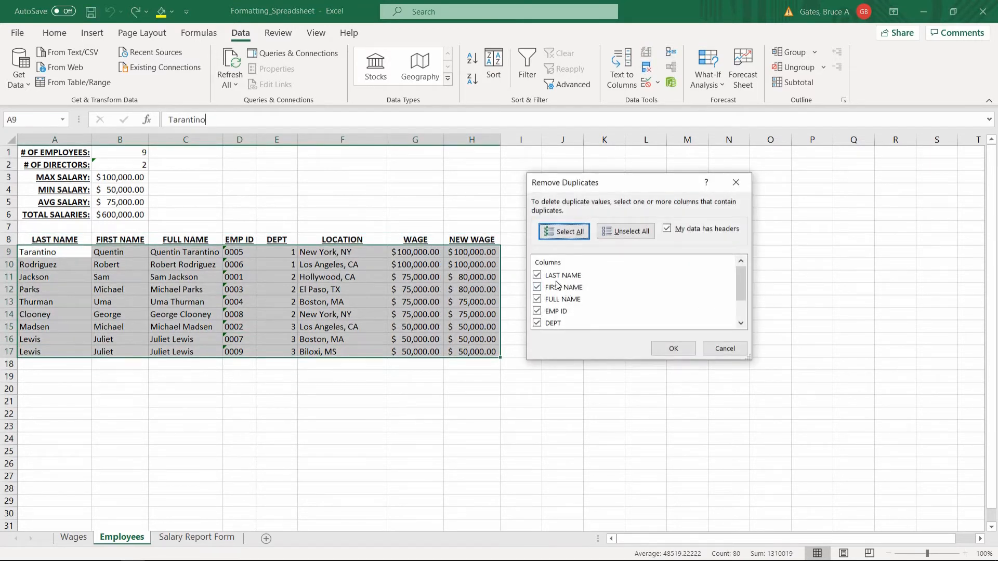
{"action": "left_click", "coordinate": [538, 275]}
{"action": "left_click", "coordinate": [537, 298]}
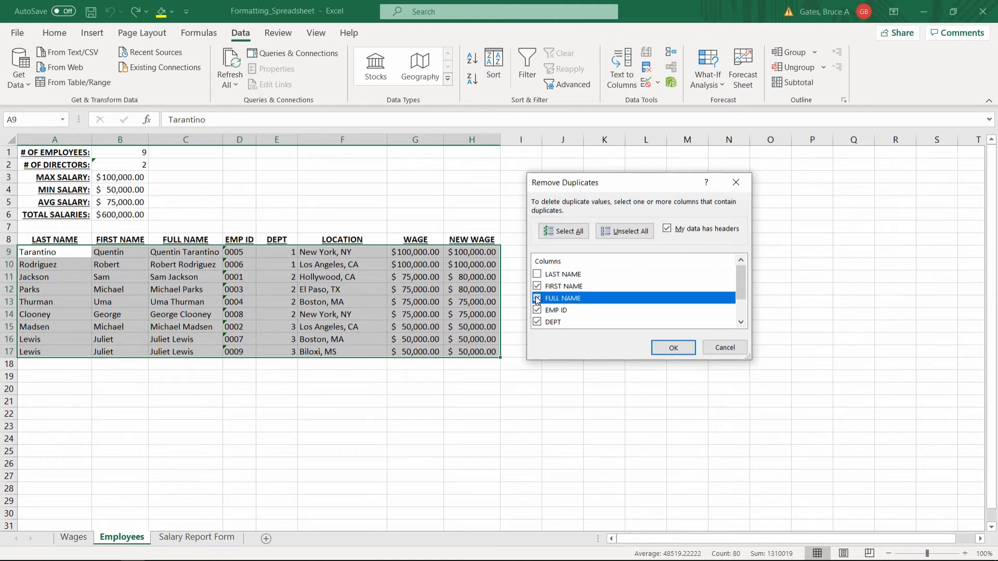
{"action": "left_click", "coordinate": [537, 323]}
{"action": "left_click", "coordinate": [537, 310]}
Exclude LOCATION, WAGE and NEW WAGE too, and remove the rows that repeat a FIRST NAME value
{"action": "scroll", "coordinate": [537, 310], "scroll_direction": "down", "scroll_amount": 1}
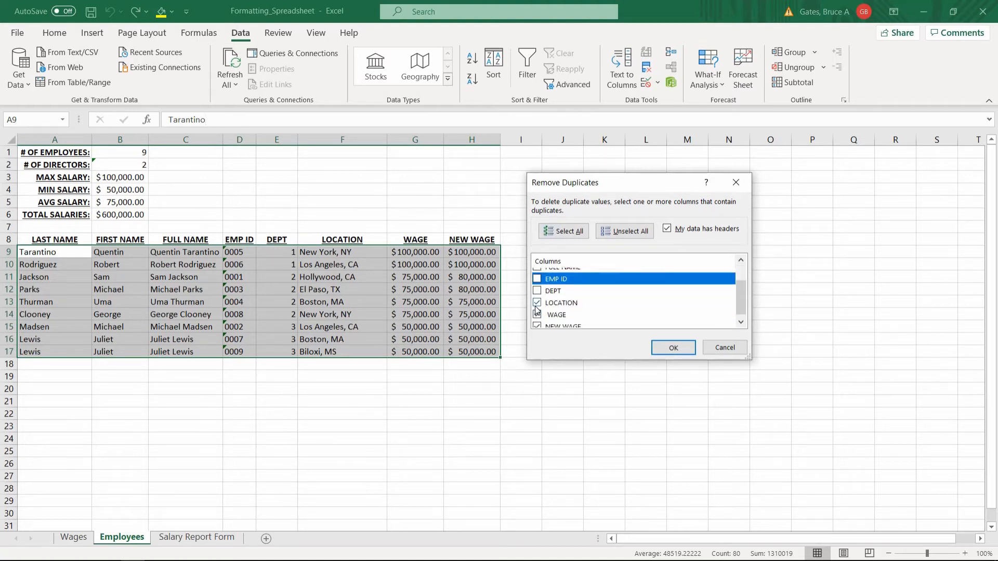
{"action": "left_click", "coordinate": [537, 303]}
{"action": "left_click", "coordinate": [537, 315]}
{"action": "scroll", "coordinate": [537, 315], "scroll_direction": "down", "scroll_amount": 1}
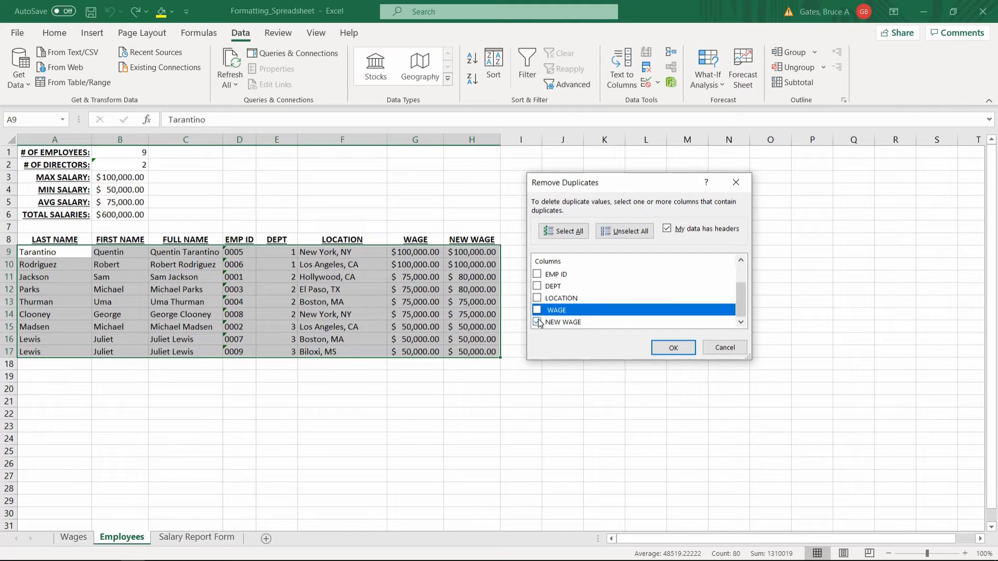
{"action": "left_click", "coordinate": [538, 322]}
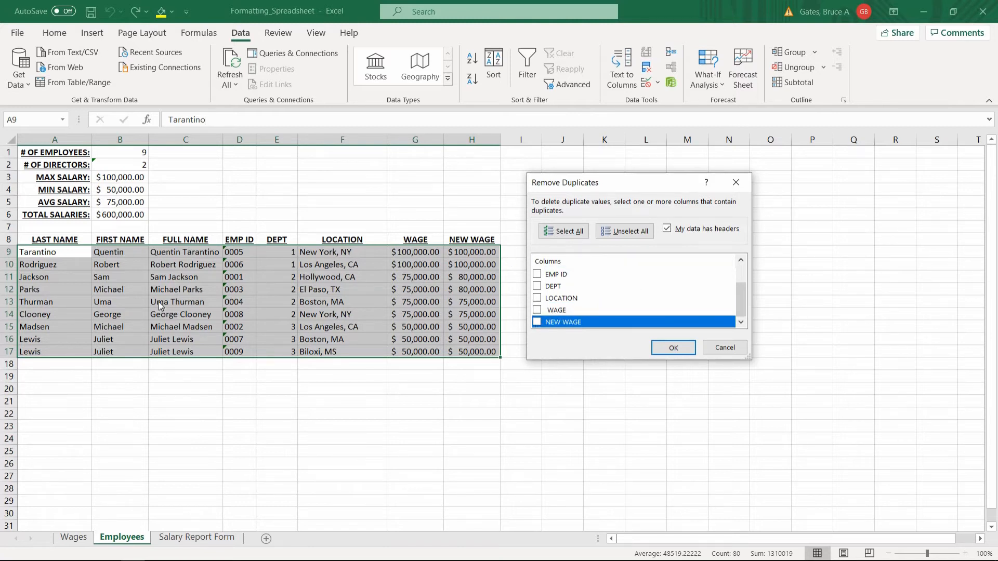
{"action": "left_click", "coordinate": [671, 347]}
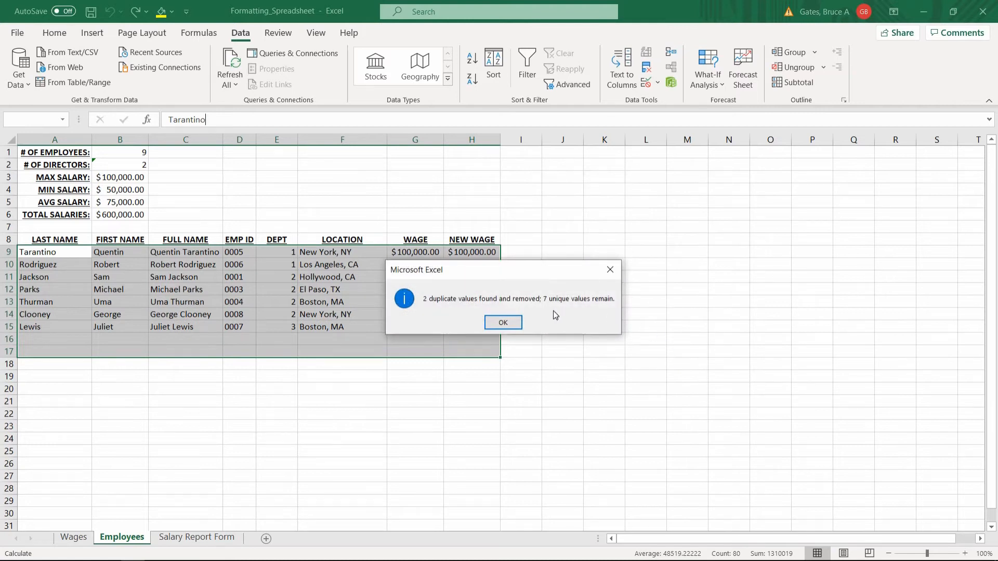
{"action": "left_click", "coordinate": [504, 322]}
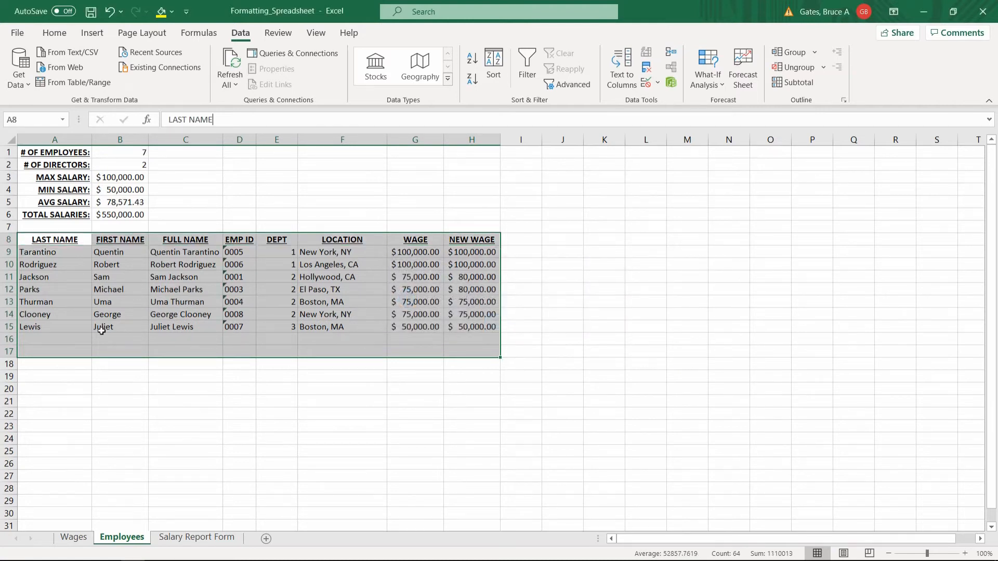
Check the remaining First Name entries and undo the duplicate removal based on FIRST NAME
{"action": "left_click", "coordinate": [101, 327]}
{"action": "left_click", "coordinate": [62, 337]}
{"action": "left_click", "coordinate": [108, 339]}
{"action": "left_click", "coordinate": [111, 325]}
{"action": "key", "text": "ctrl+Up"}
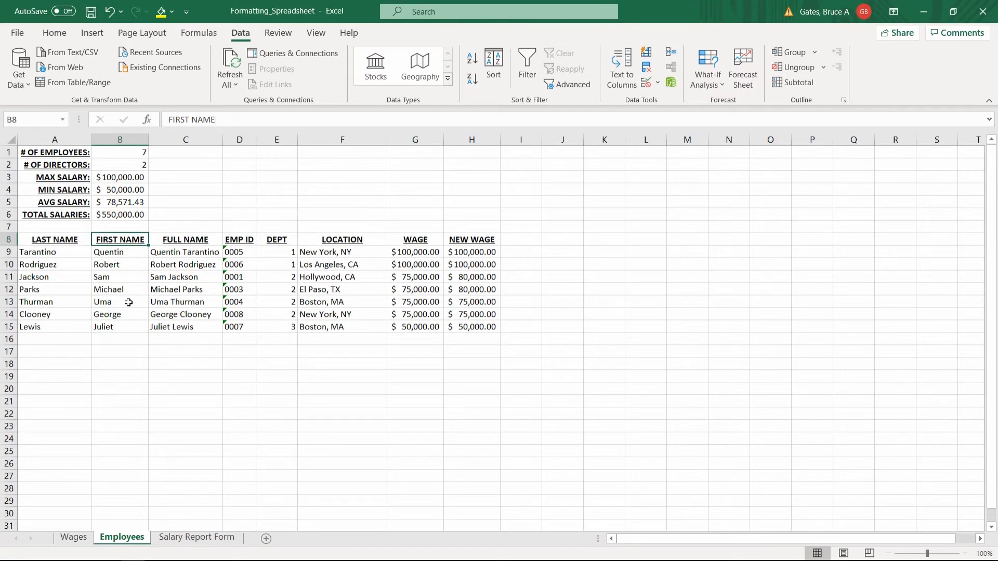
{"action": "key", "text": "ctrl+z"}
{"action": "left_click", "coordinate": [132, 264]}
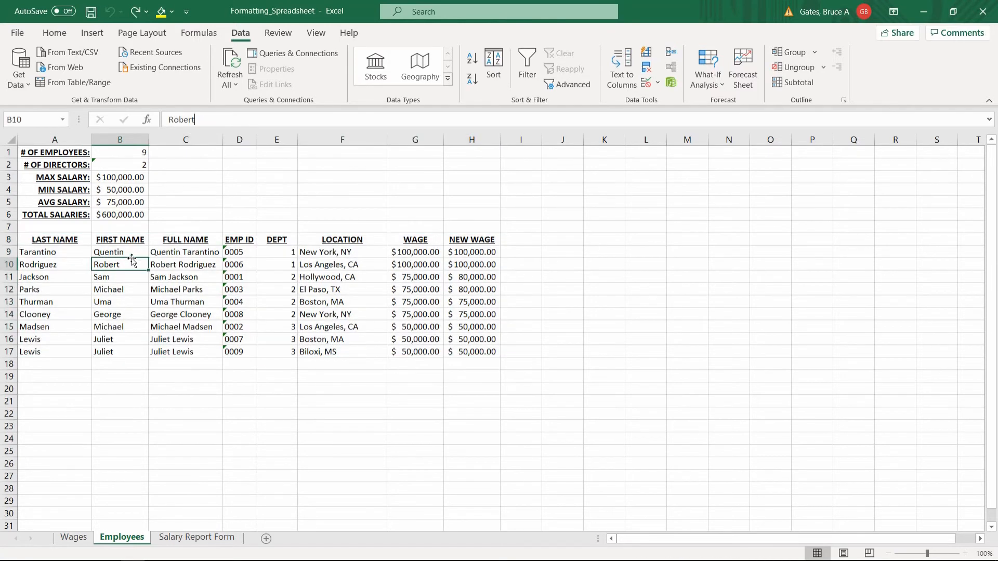
Start Remove Duplicates on A8:H17 and exclude LAST NAME, FIRST NAME, FULL NAME and EMP ID from the comparison
{"action": "left_click", "coordinate": [233, 270]}
{"action": "left_click", "coordinate": [276, 269]}
{"action": "left_click", "coordinate": [276, 252]}
{"action": "left_click_drag", "start_coordinate": [55, 240], "coordinate": [479, 353]}
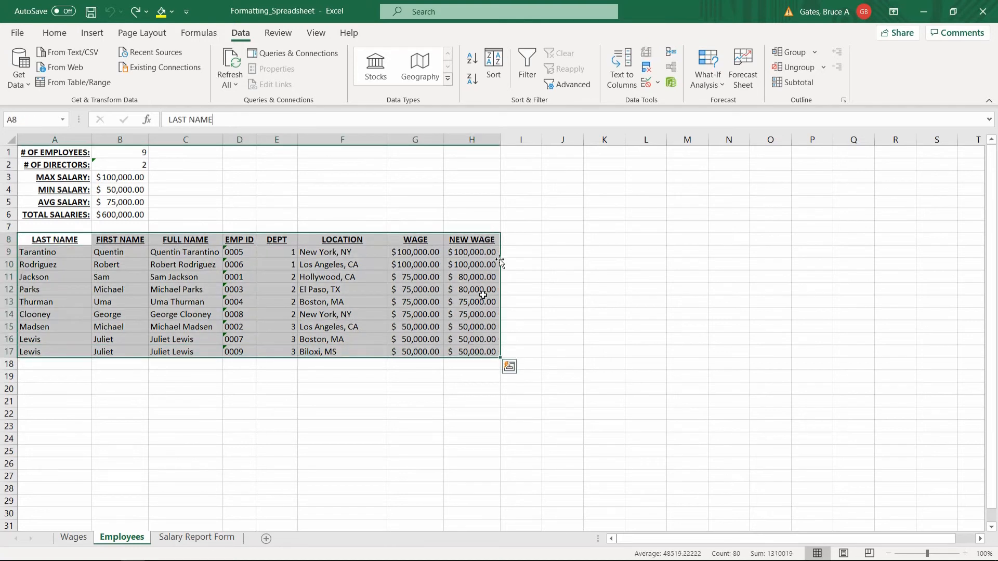
{"action": "left_click", "coordinate": [648, 67]}
{"action": "left_click", "coordinate": [555, 275]}
{"action": "left_click", "coordinate": [546, 285]}
{"action": "left_click", "coordinate": [539, 275]}
{"action": "left_click", "coordinate": [537, 275]}
{"action": "left_click", "coordinate": [537, 286]}
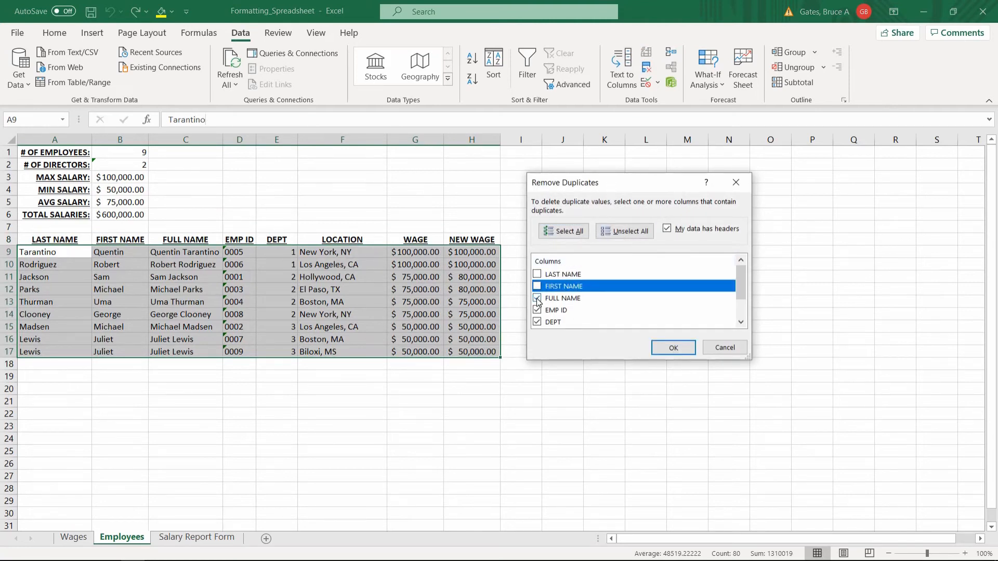
{"action": "left_click", "coordinate": [538, 299]}
{"action": "left_click", "coordinate": [537, 310]}
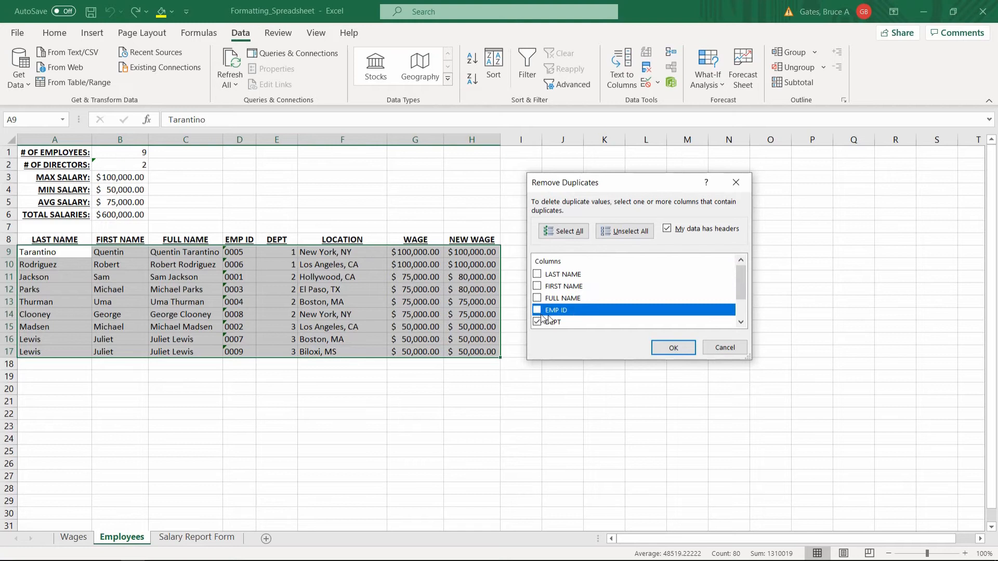
Exclude LOCATION, WAGE and NEW WAGE as well, and remove the rows that repeat a DEPT value
{"action": "scroll", "coordinate": [572, 307], "scroll_direction": "down", "scroll_amount": 1}
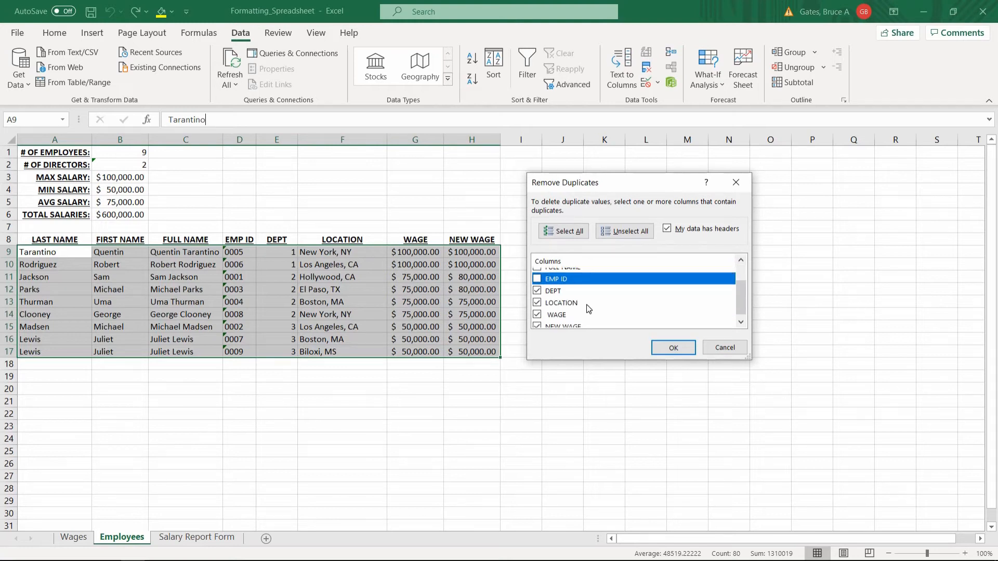
{"action": "left_click", "coordinate": [537, 303]}
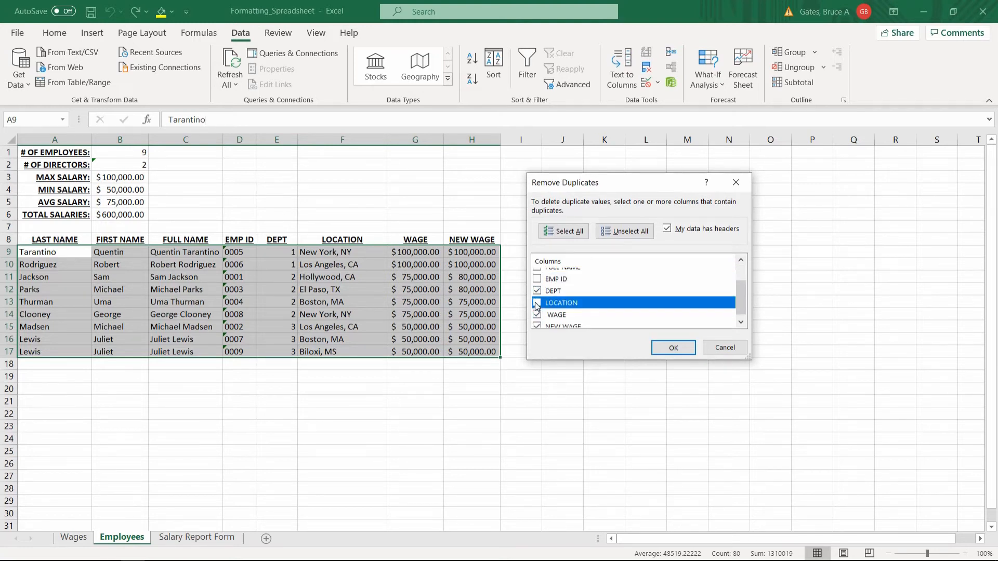
{"action": "left_click", "coordinate": [537, 314]}
{"action": "scroll", "coordinate": [555, 325], "scroll_direction": "down", "scroll_amount": 1}
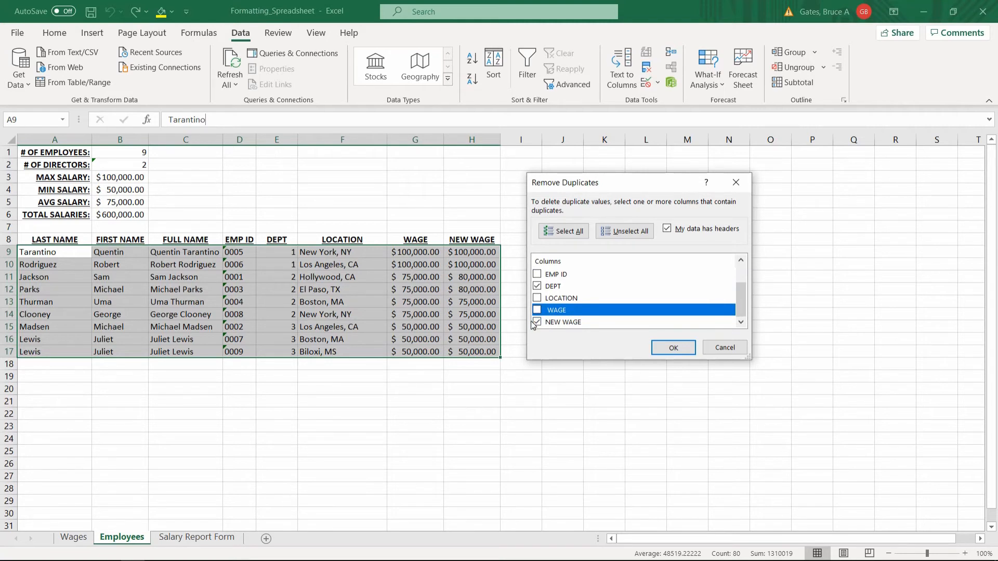
{"action": "left_click", "coordinate": [536, 322]}
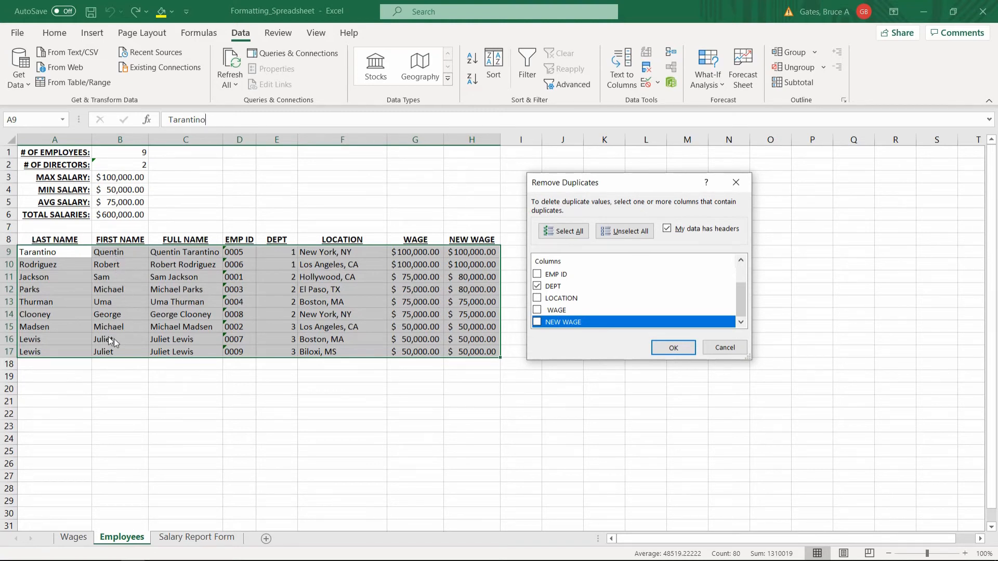
{"action": "left_click", "coordinate": [672, 344]}
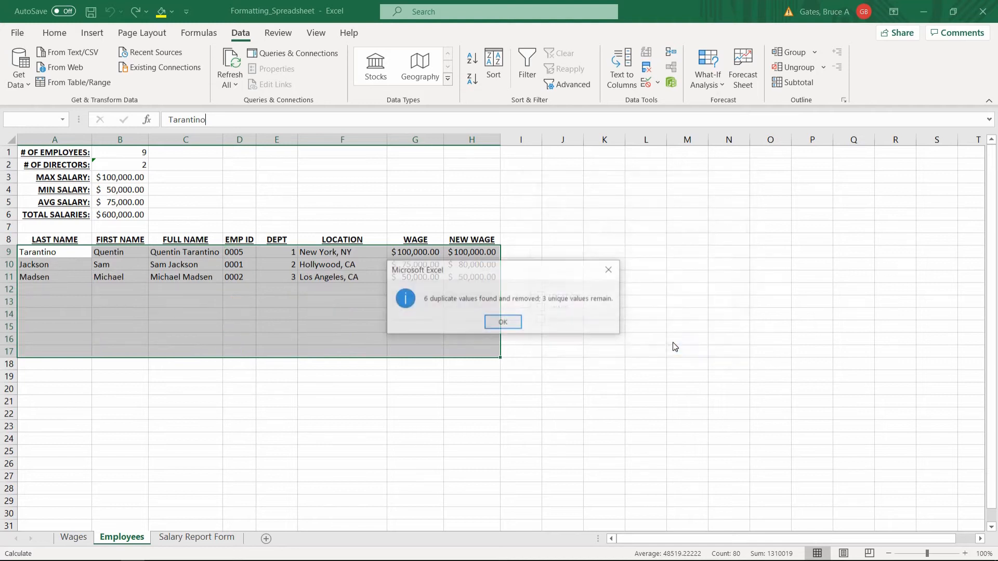
{"action": "left_click", "coordinate": [504, 323]}
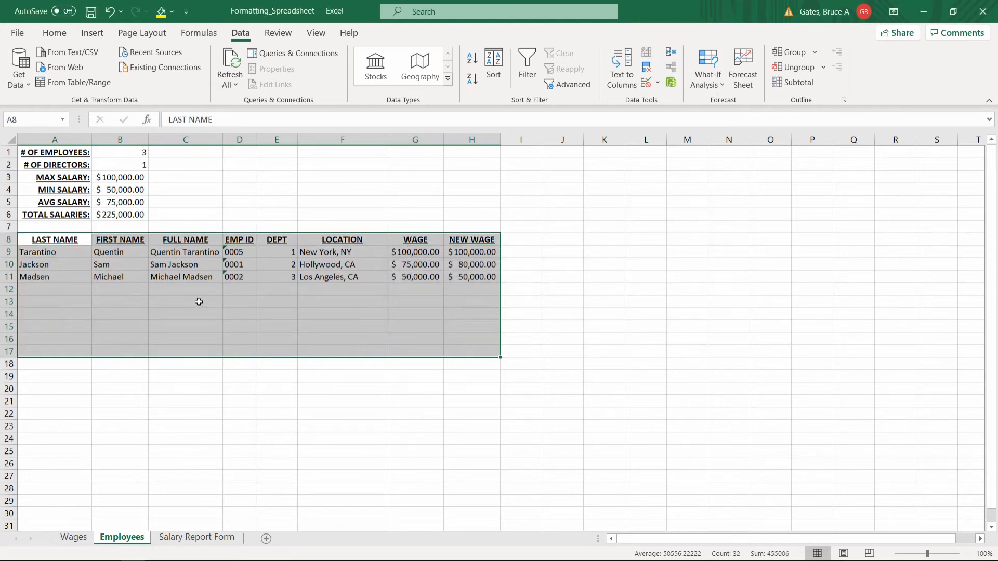
Undo the duplicate removal based on DEPT and reselect the employee table A8:H17
{"action": "left_click", "coordinate": [231, 267]}
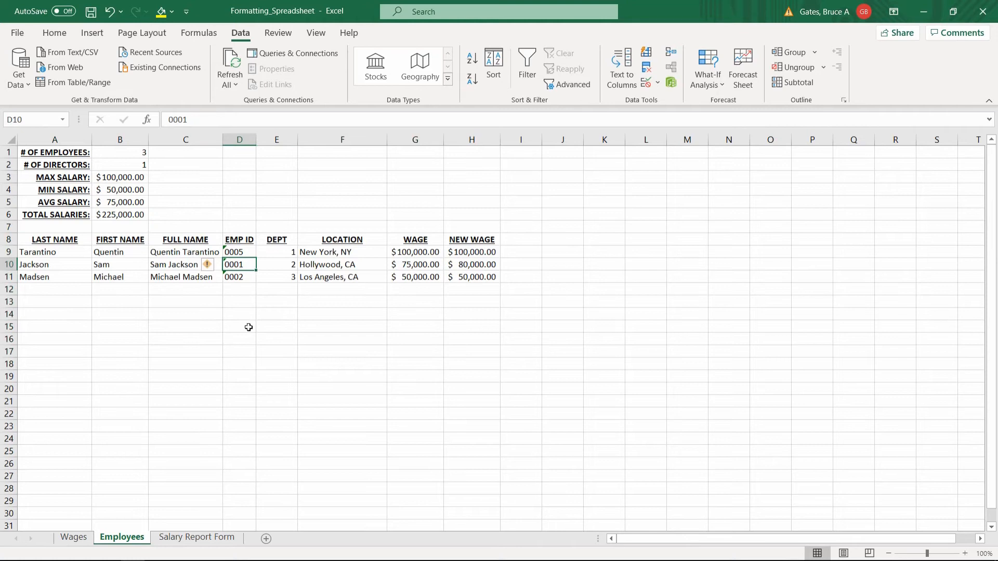
{"action": "key", "text": "ctrl+z"}
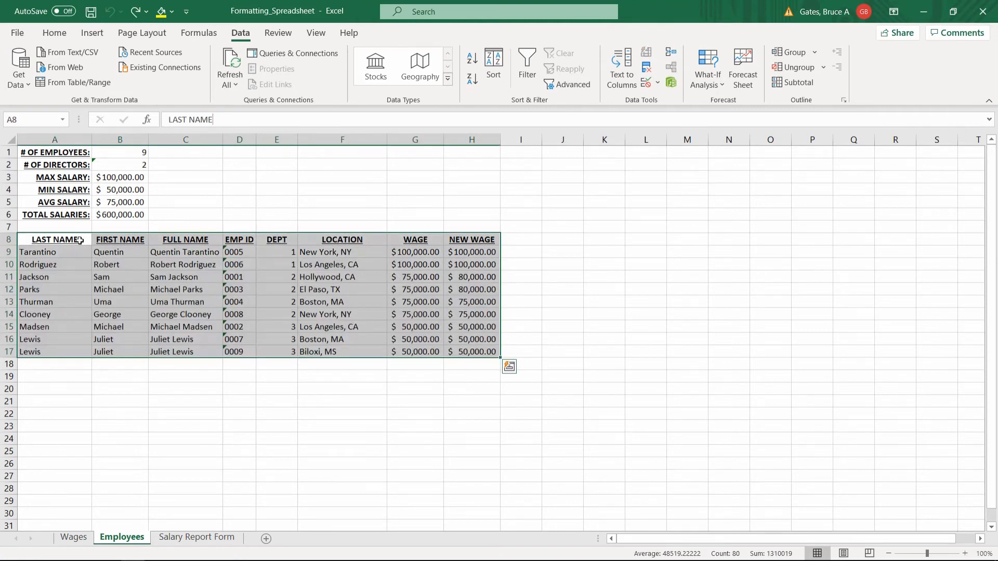
{"action": "left_click", "coordinate": [70, 239]}
{"action": "left_click", "coordinate": [446, 349], "text": "shift"}
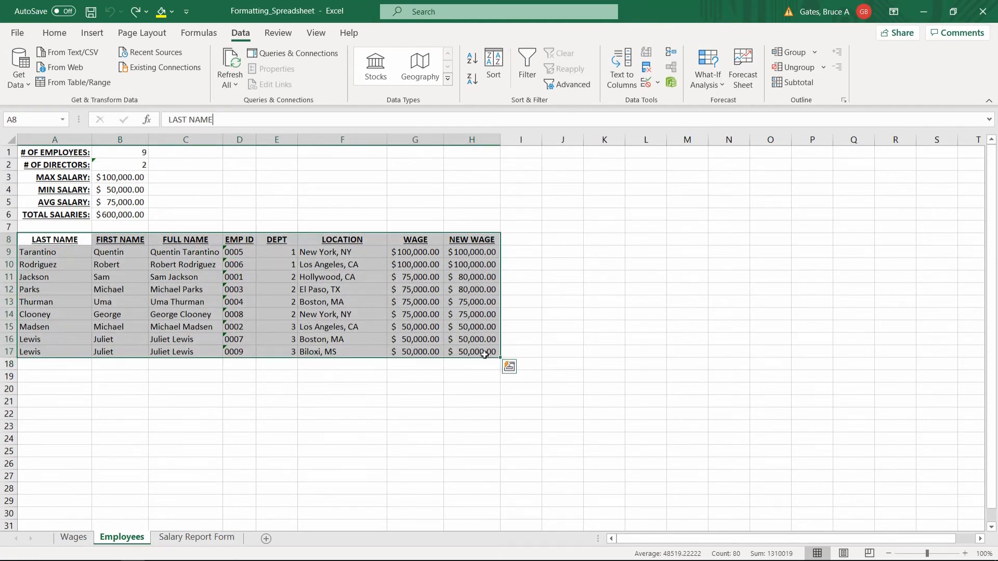
Start Remove Duplicates on A8:H17 and exclude every column except LOCATION from the comparison
{"action": "left_click", "coordinate": [648, 73]}
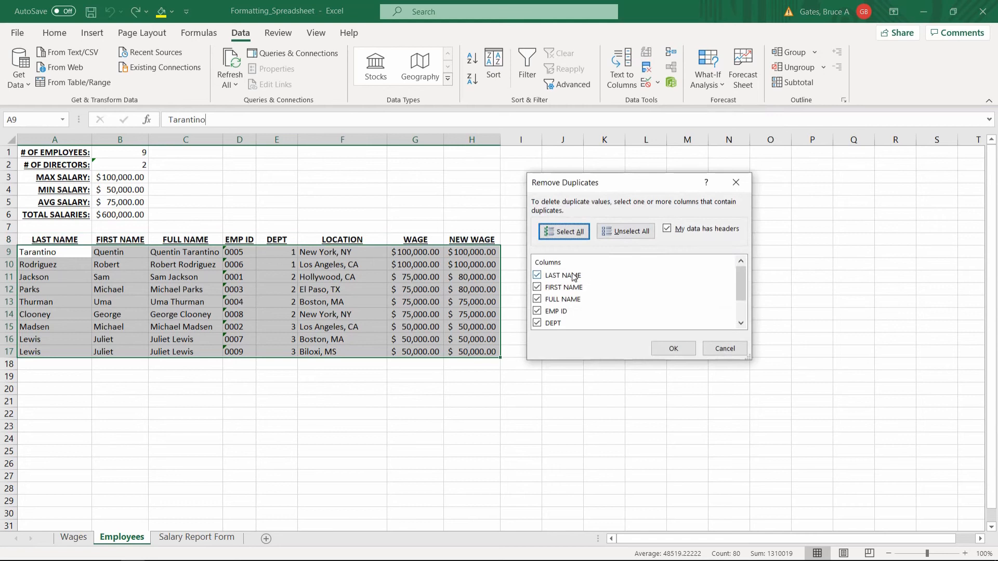
{"action": "left_click", "coordinate": [537, 275]}
{"action": "left_click", "coordinate": [537, 286]}
{"action": "left_click", "coordinate": [537, 299]}
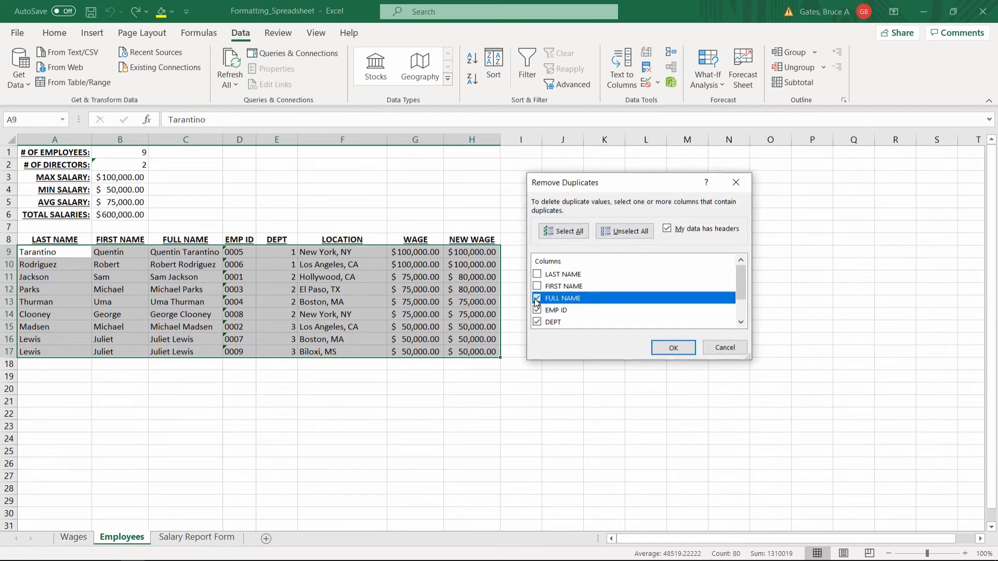
{"action": "left_click", "coordinate": [537, 311]}
{"action": "left_click", "coordinate": [538, 322]}
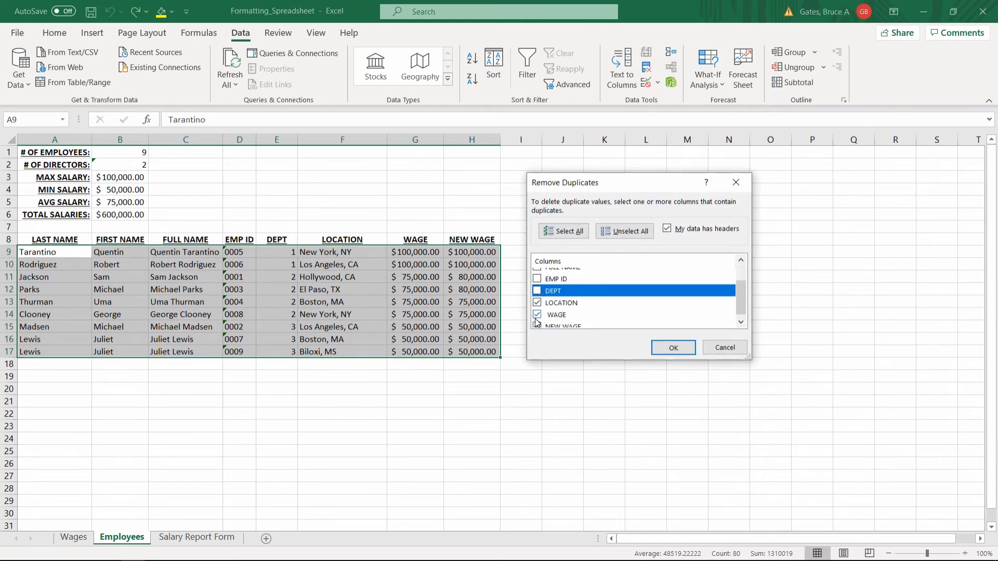
{"action": "left_click", "coordinate": [537, 315]}
{"action": "left_click", "coordinate": [540, 322]}
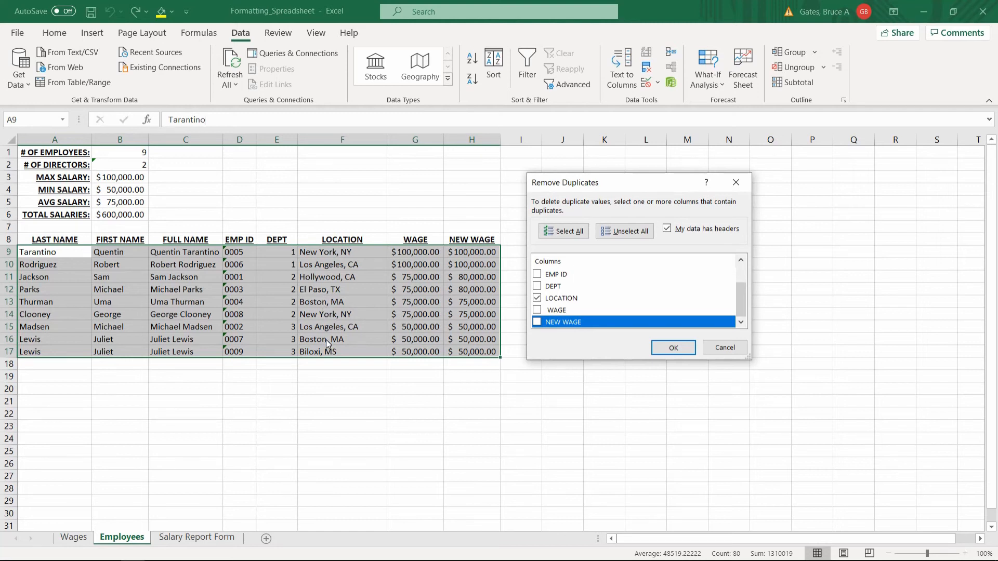
Remove the rows that repeat a LOCATION value and undo that removal
{"action": "left_click", "coordinate": [666, 345]}
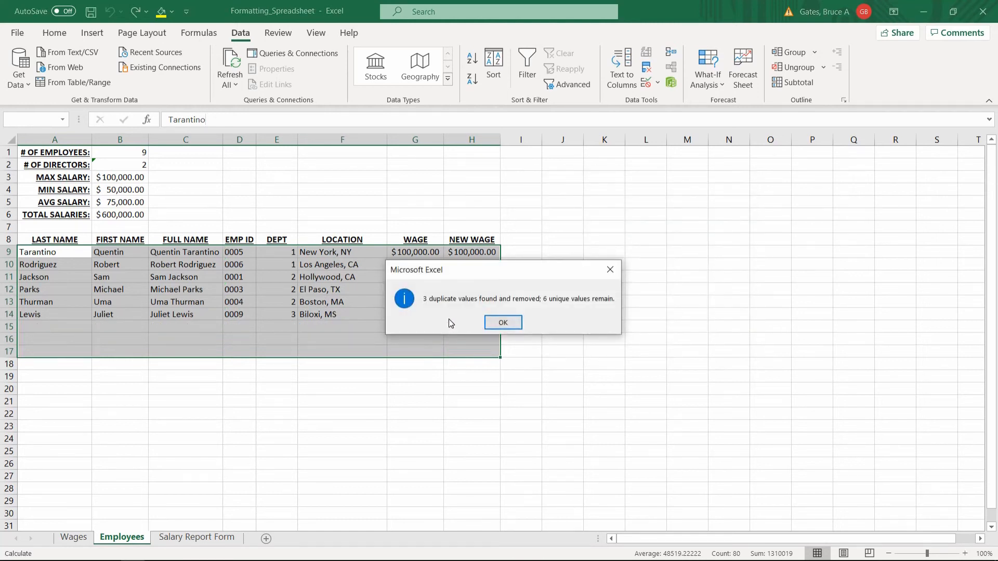
{"action": "left_click", "coordinate": [494, 323]}
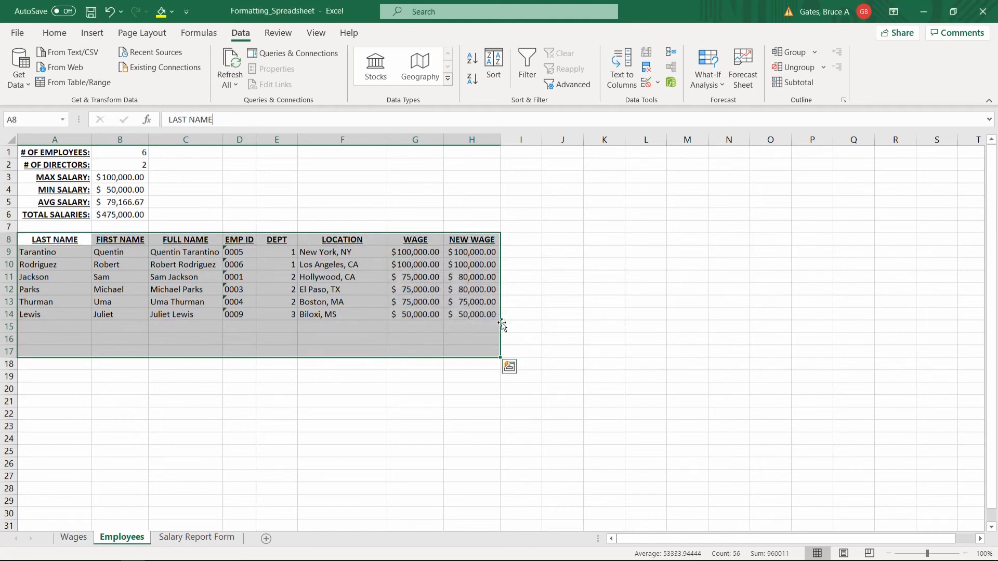
{"action": "key", "text": "ctrl+z"}
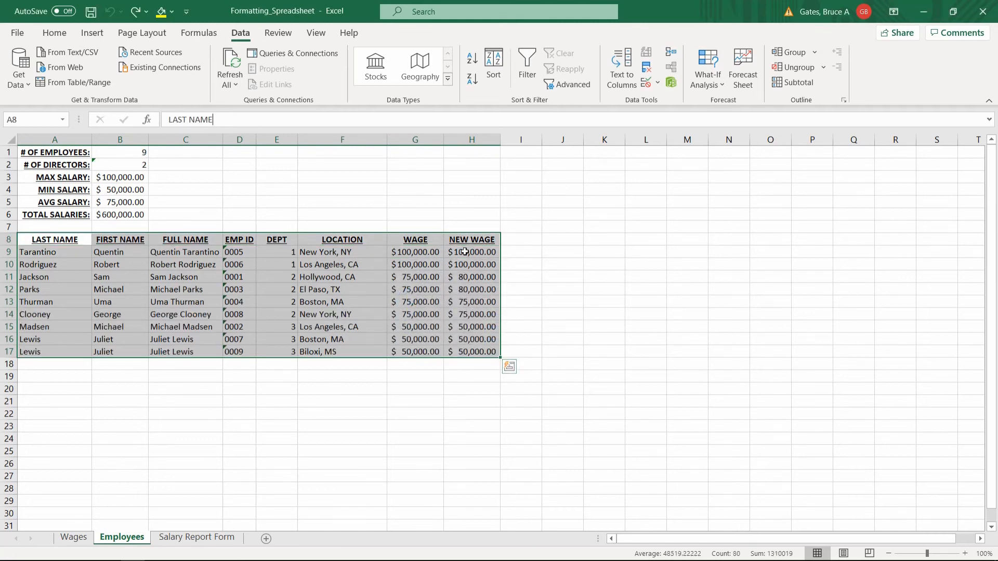
Start Remove Duplicates on the same table range and leave only NEW WAGE included in the comparison
{"action": "left_click", "coordinate": [648, 69]}
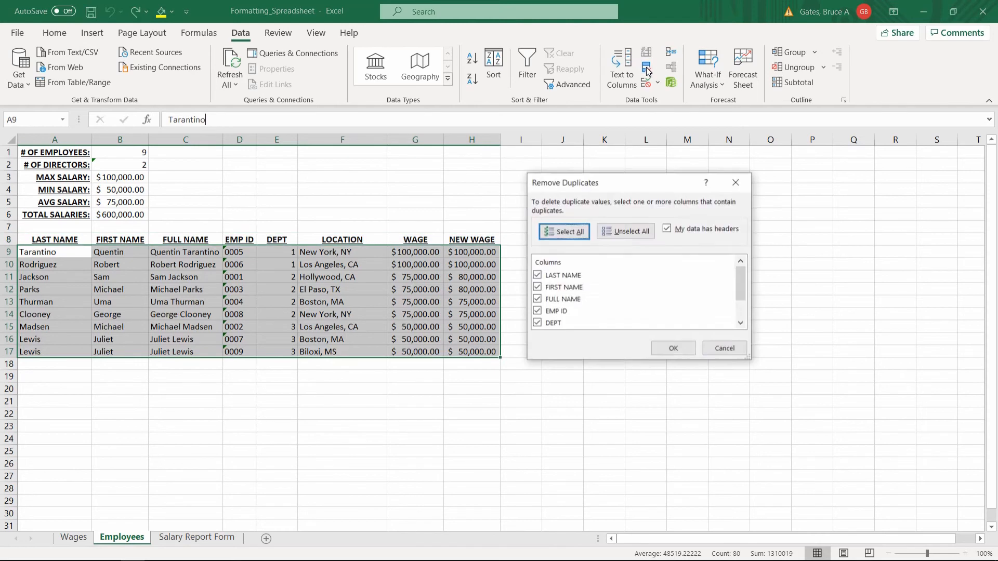
{"action": "left_click", "coordinate": [560, 278]}
{"action": "left_click", "coordinate": [537, 274]}
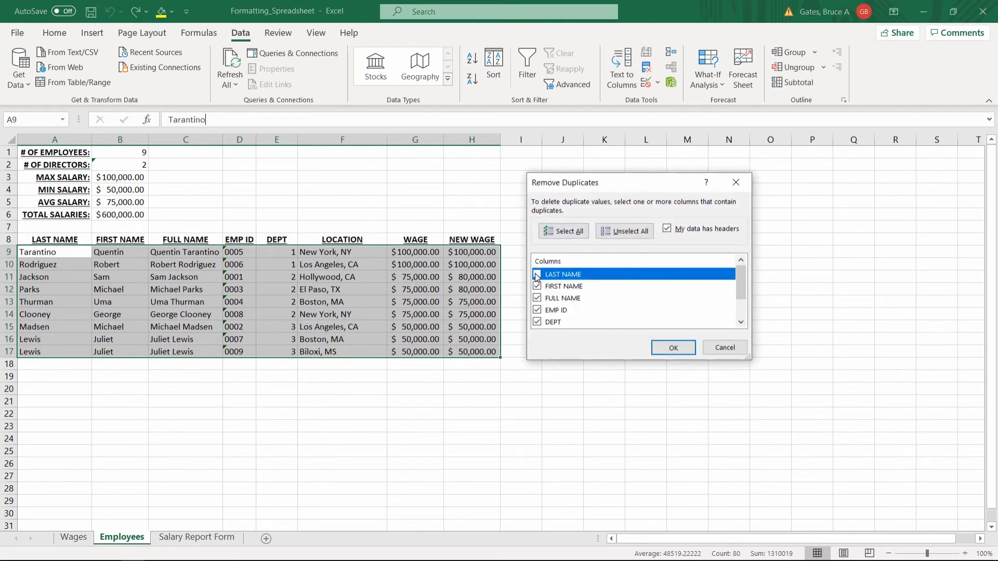
{"action": "left_click", "coordinate": [537, 286]}
{"action": "left_click", "coordinate": [537, 310]}
{"action": "left_click", "coordinate": [537, 298]}
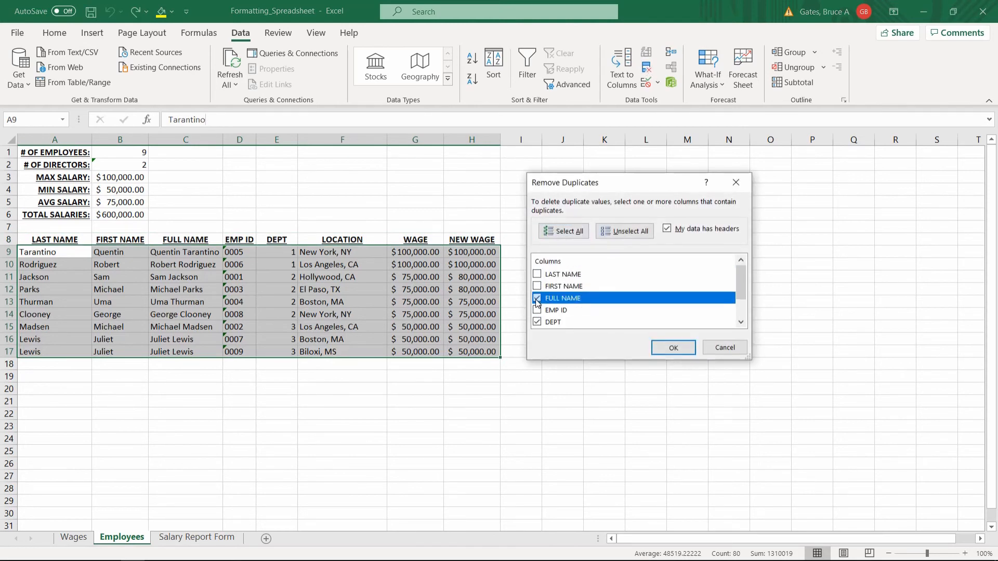
{"action": "scroll", "coordinate": [545, 311], "scroll_direction": "down", "scroll_amount": 1}
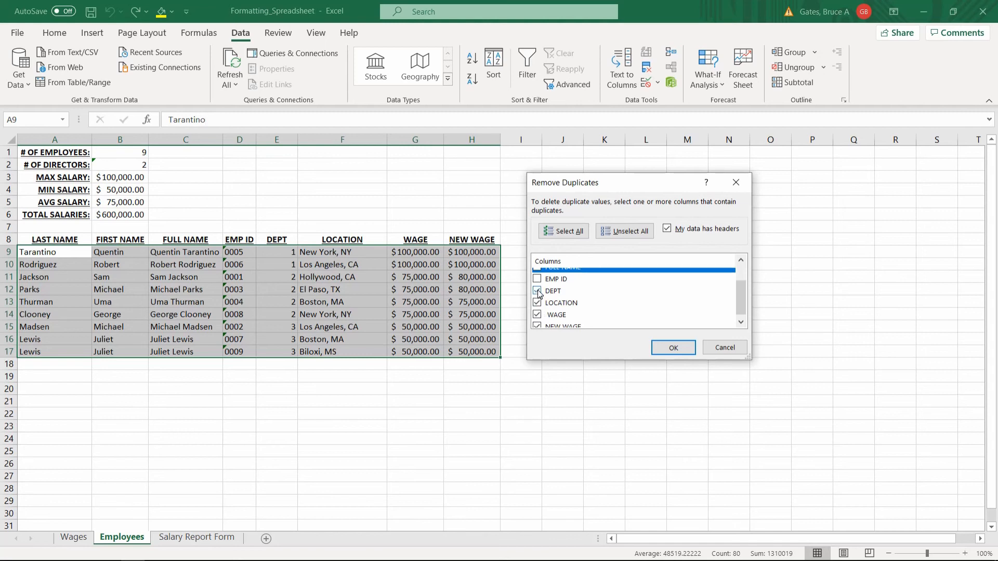
{"action": "left_click", "coordinate": [537, 291]}
{"action": "left_click", "coordinate": [537, 302]}
{"action": "left_click", "coordinate": [537, 315]}
{"action": "left_click", "coordinate": [537, 326]}
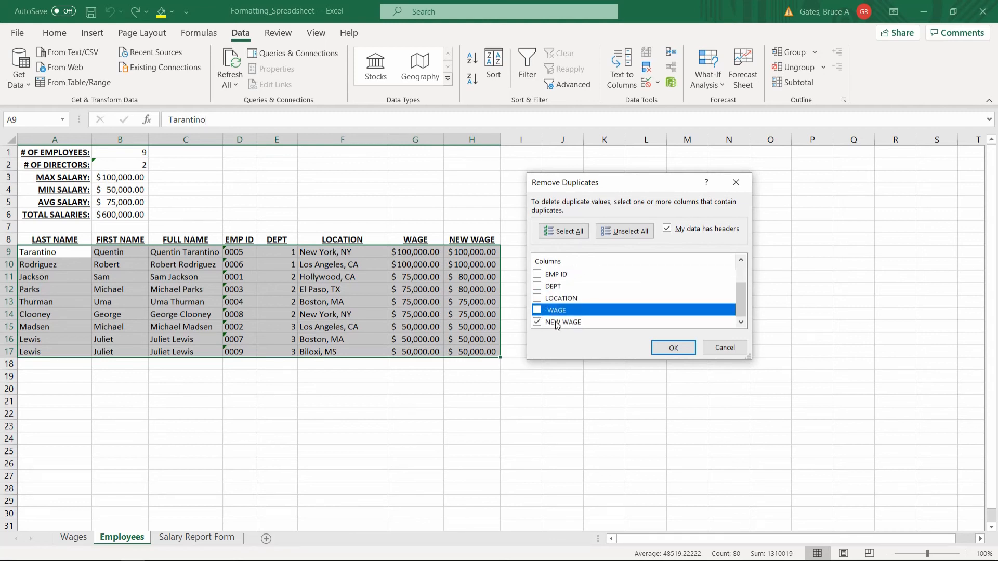
Remove the rows that repeat a NEW WAGE value, and undo the removal after reviewing A9:H12
{"action": "left_click", "coordinate": [673, 347]}
{"action": "left_click", "coordinate": [503, 322]}
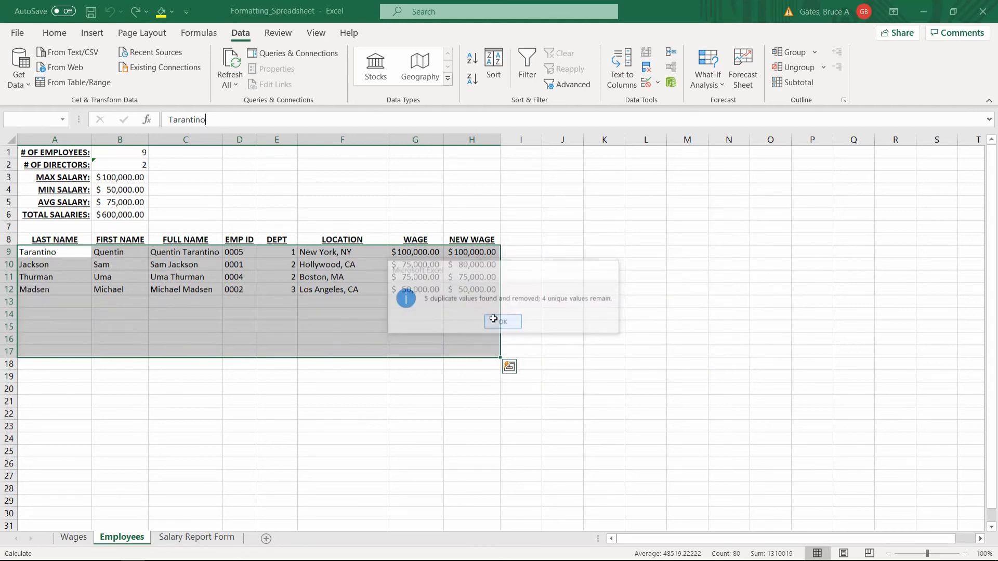
{"action": "left_click_drag", "start_coordinate": [38, 251], "coordinate": [471, 288]}
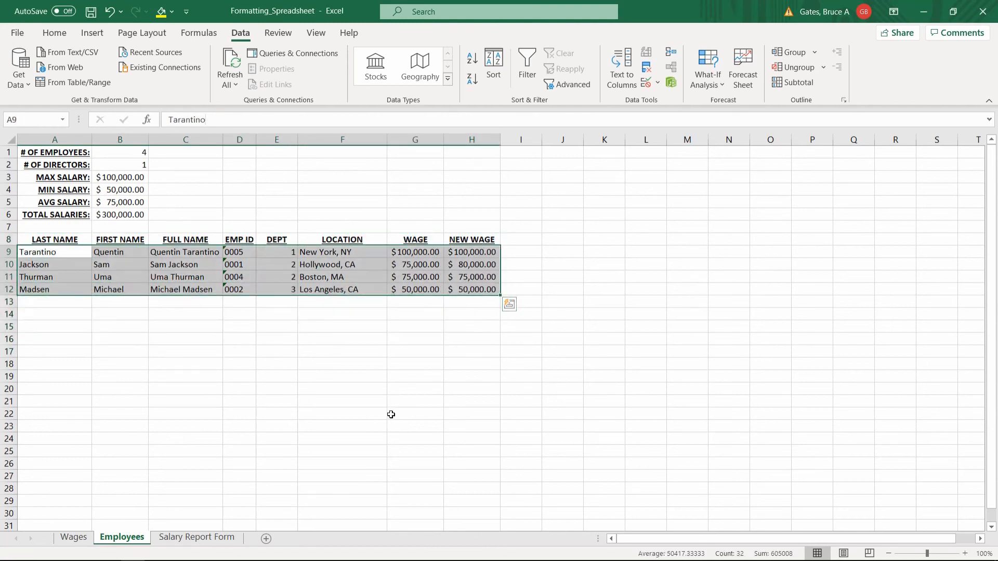
{"action": "key", "text": "ctrl+z"}
Examine the employee table A8:H17, including individual cells in the WAGE, LOCATION and name columns
{"action": "left_click", "coordinate": [60, 236]}
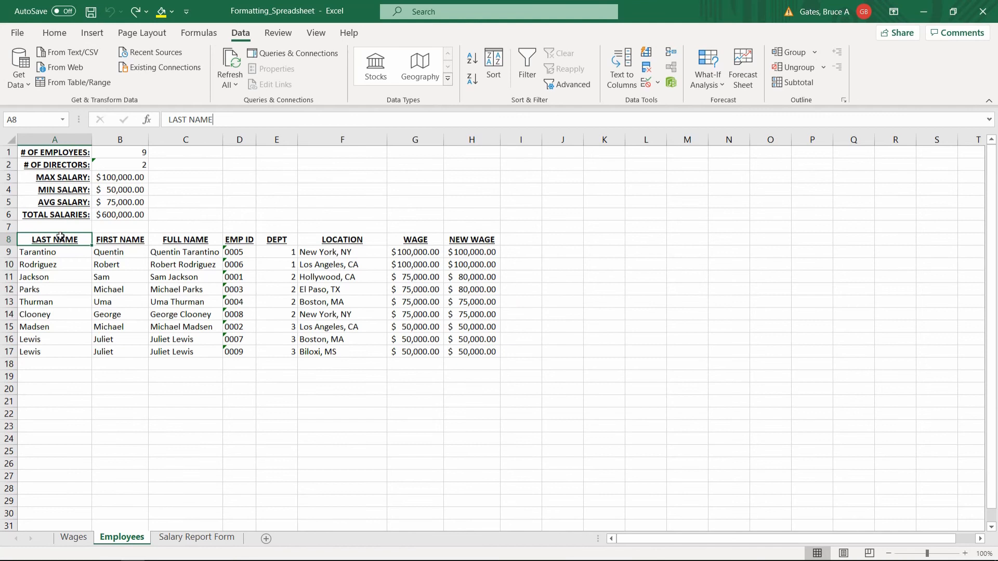
{"action": "left_click", "coordinate": [314, 214]}
{"action": "left_click_drag", "start_coordinate": [45, 241], "coordinate": [472, 349]}
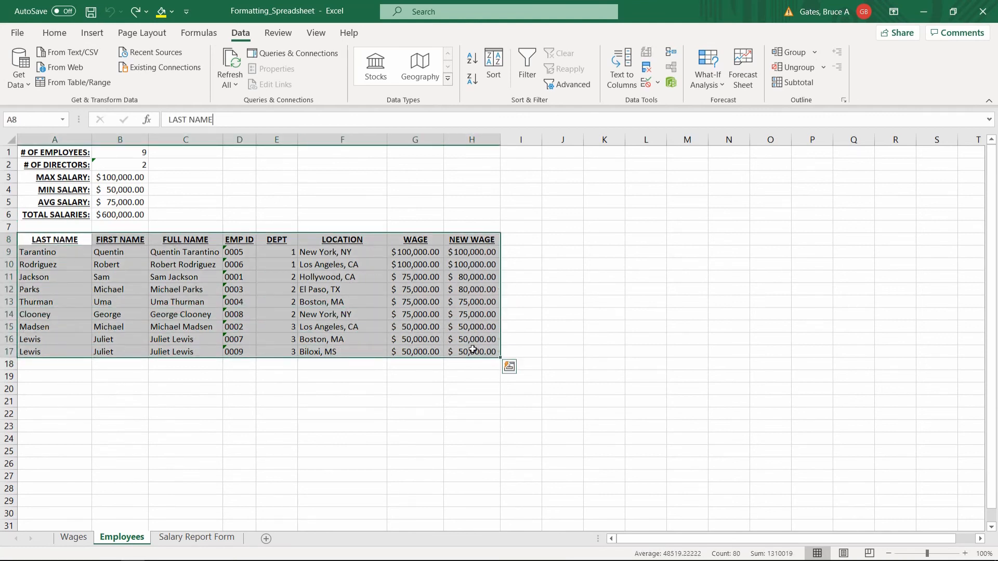
{"action": "left_click", "coordinate": [407, 291]}
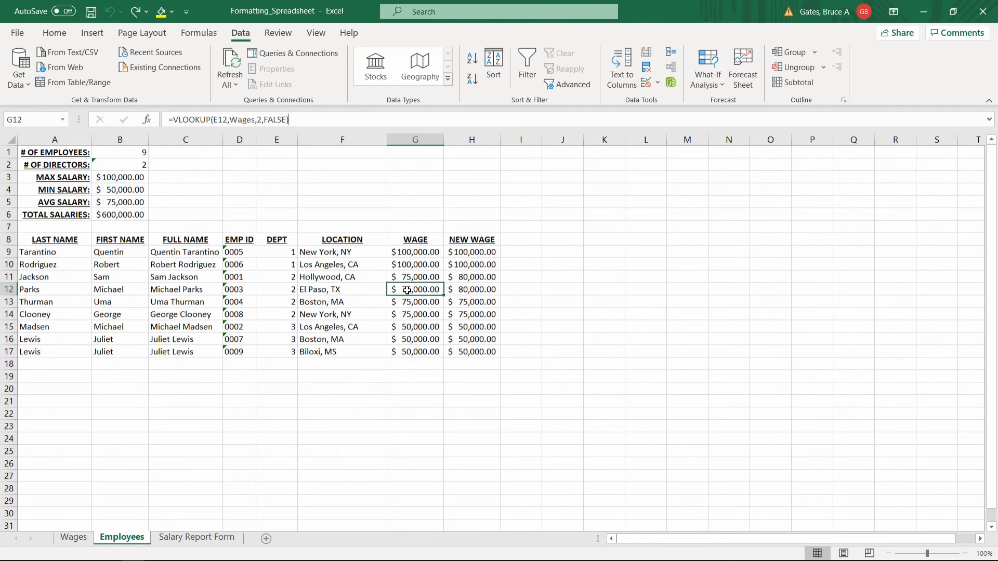
{"action": "left_click", "coordinate": [346, 255]}
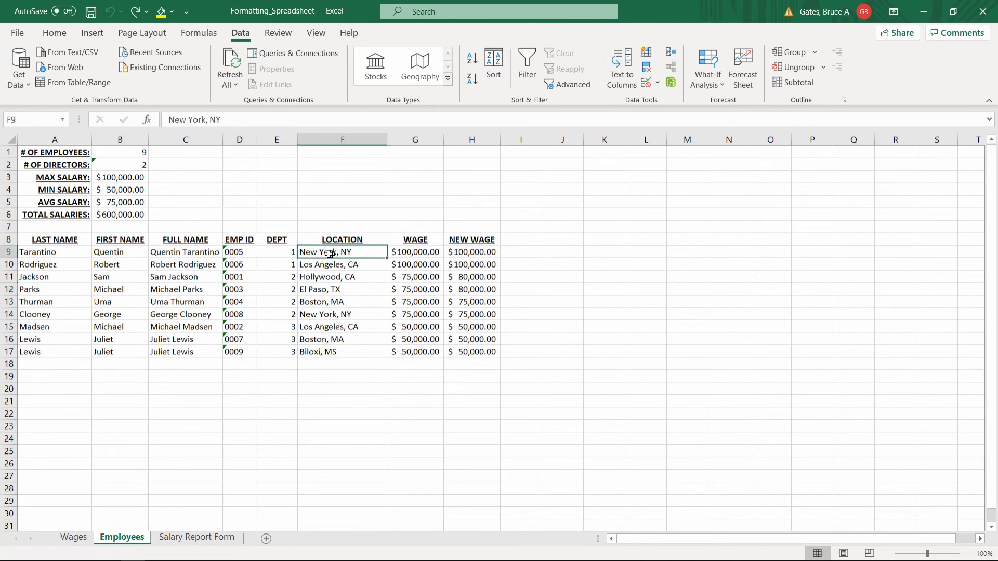
{"action": "left_click", "coordinate": [188, 255]}
{"action": "left_click", "coordinate": [129, 255]}
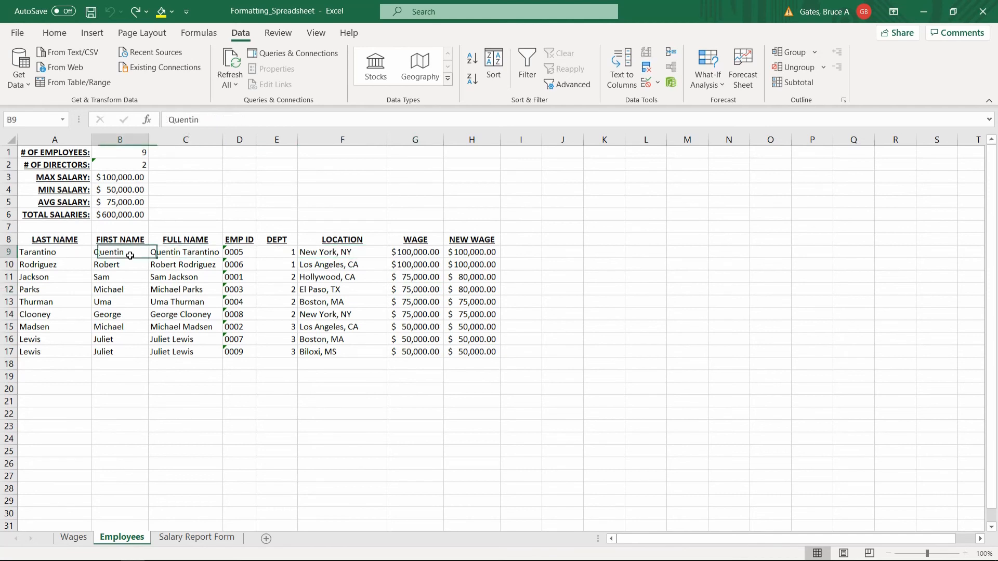
{"action": "left_click", "coordinate": [66, 254]}
{"action": "left_click_drag", "start_coordinate": [45, 241], "coordinate": [484, 353]}
{"action": "left_click", "coordinate": [479, 354]}
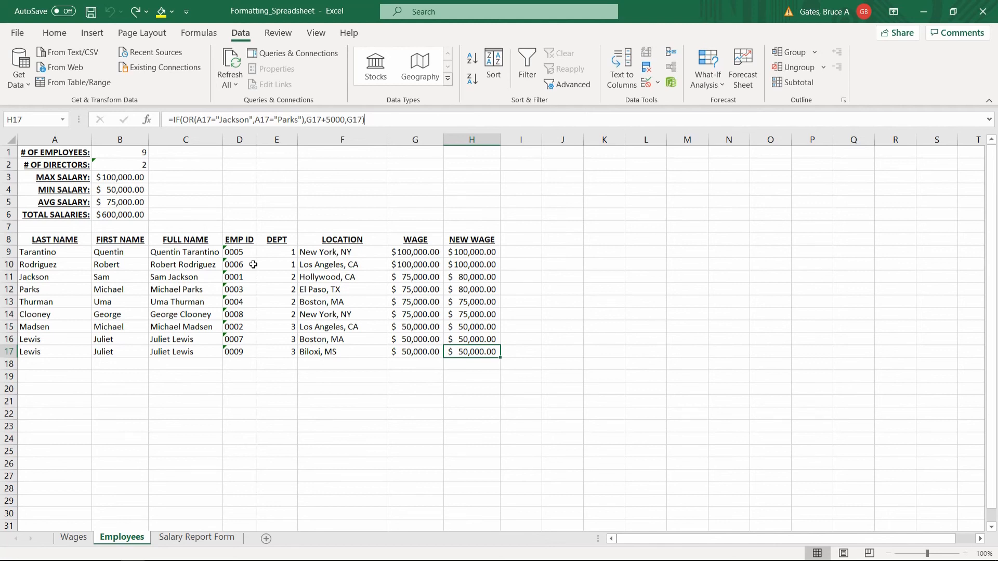
Inspect the formula behind the # OF DIRECTORS value in B2
{"action": "left_click", "coordinate": [228, 229]}
{"action": "left_click", "coordinate": [225, 190]}
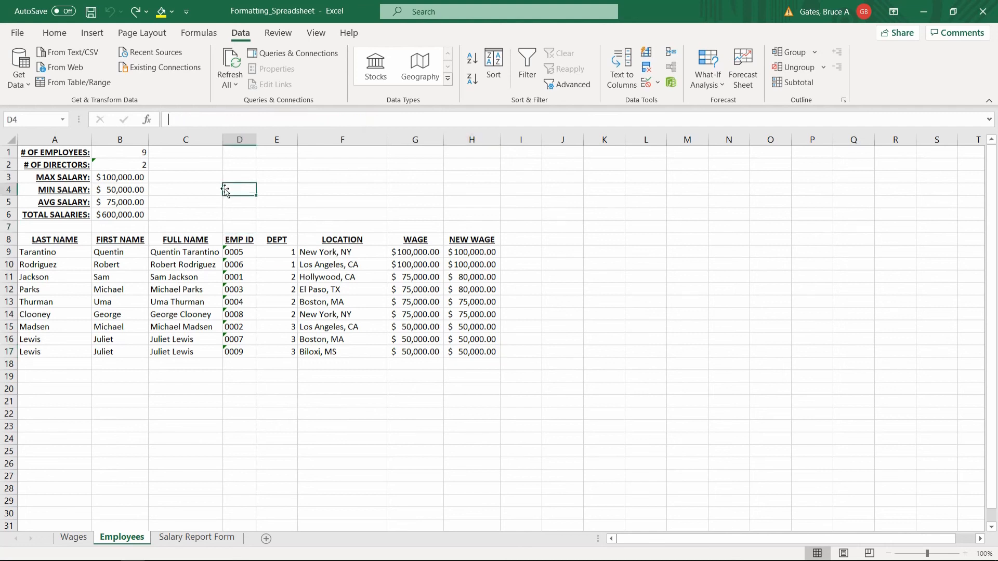
{"action": "left_click", "coordinate": [142, 164]}
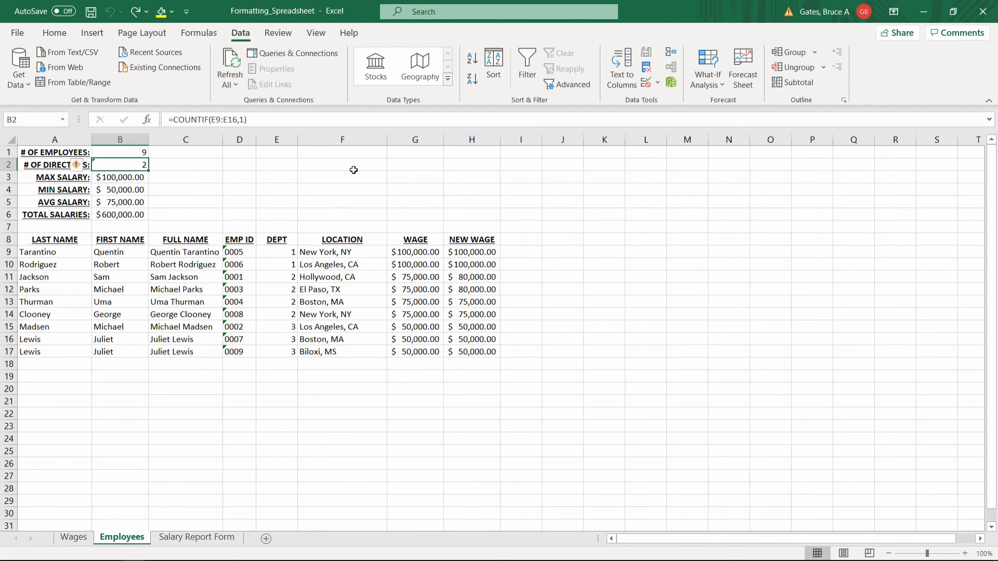